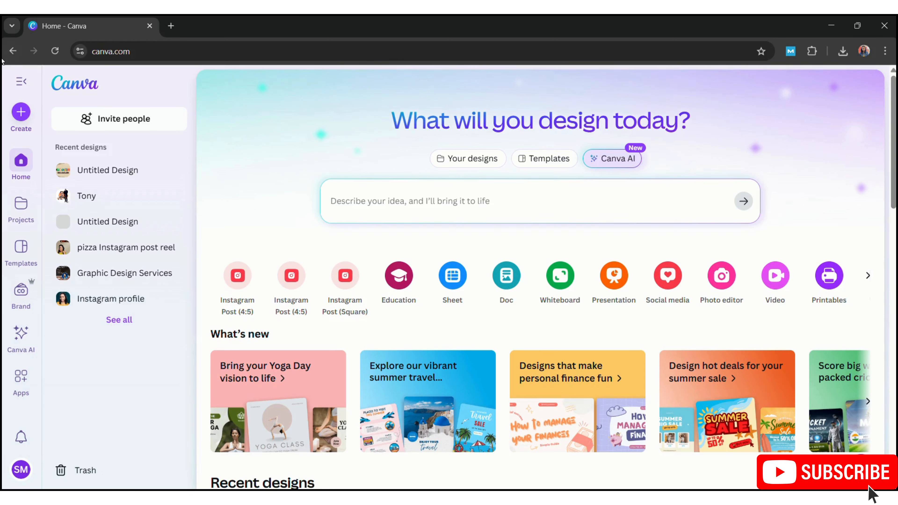
Step: Search the design types for "poster" and create a blank Poster (Portrait A2) design
click(24, 113)
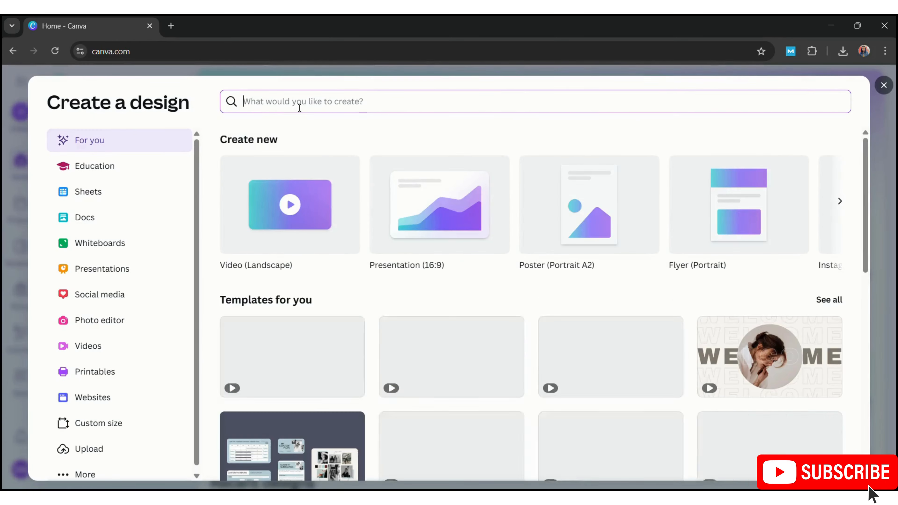
text(poster)
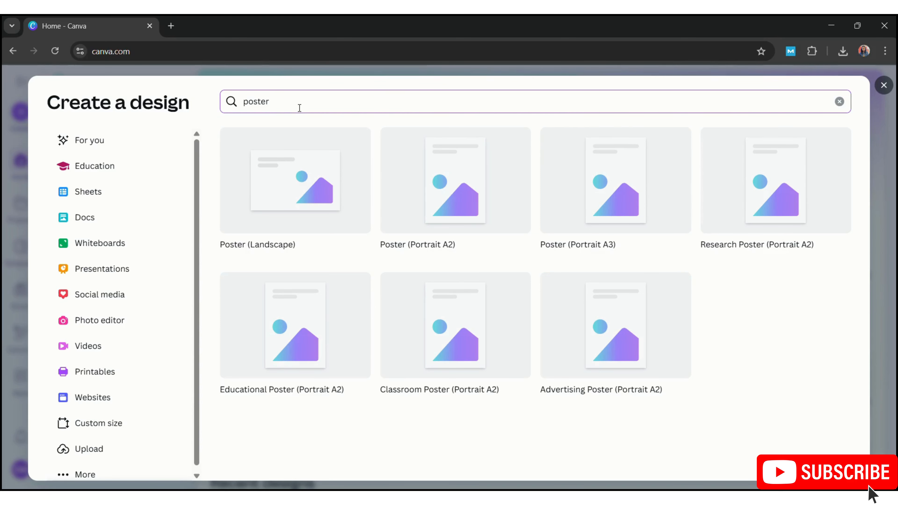
click(459, 184)
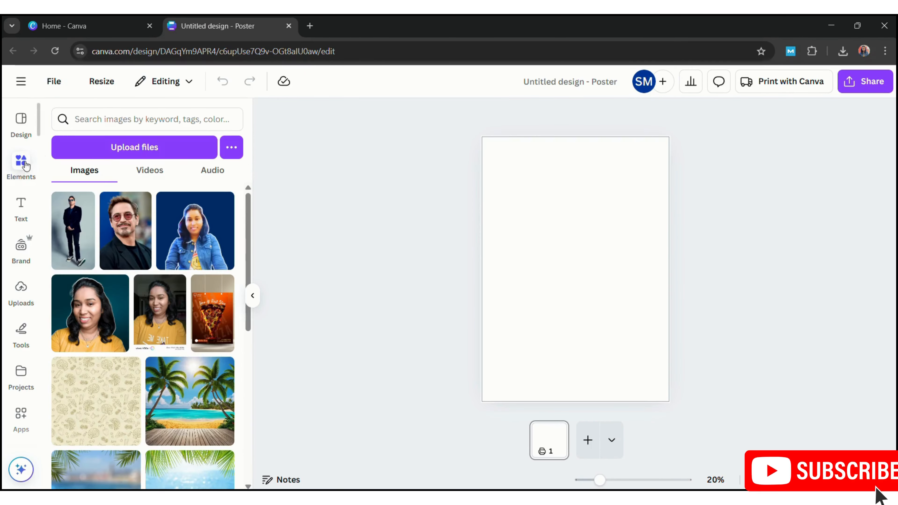
Step: Search the elements for "circle", add the solid black circle graphic, and enlarge it at the centre of the page
click(24, 164)
click(198, 129)
text(ci)
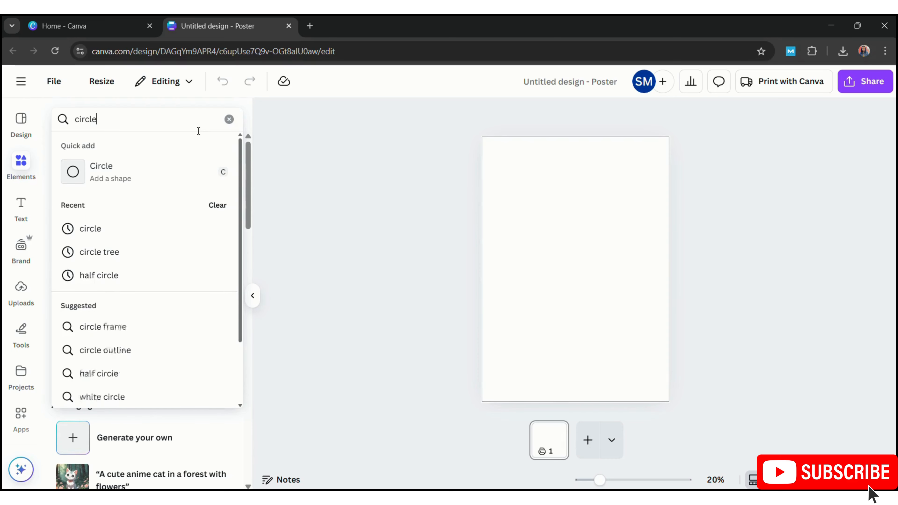
text(rcle)
click(85, 228)
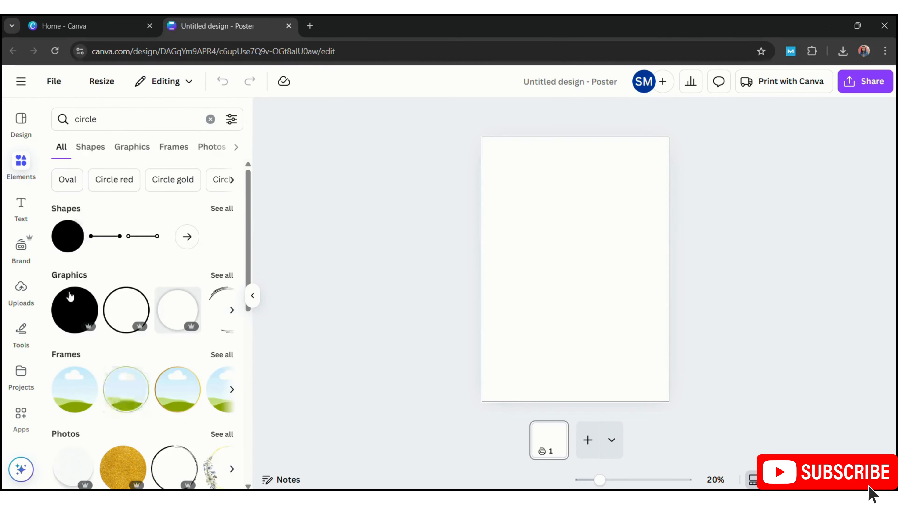
click(74, 308)
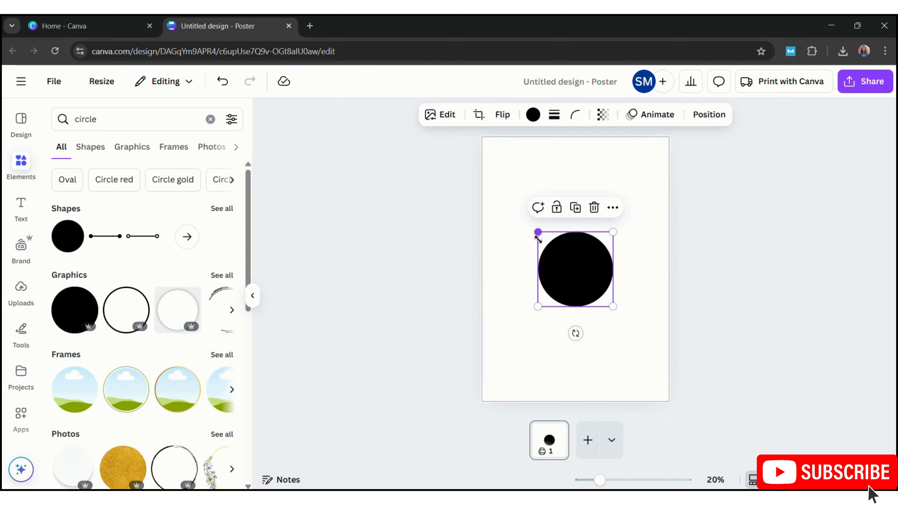
drag(538, 232, 508, 203)
mouse_move(584, 269)
mouse_down()
mouse_move(602, 275)
mouse_move(600, 287)
mouse_move(593, 283)
mouse_up()
Step: Add the uploaded close-up portrait of the man in red-tinted glasses and remove its background
click(20, 290)
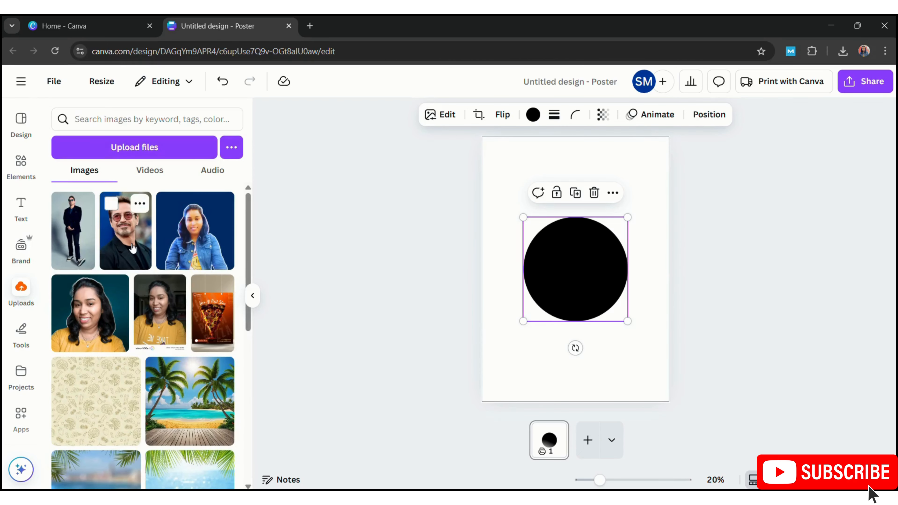
click(126, 230)
click(371, 184)
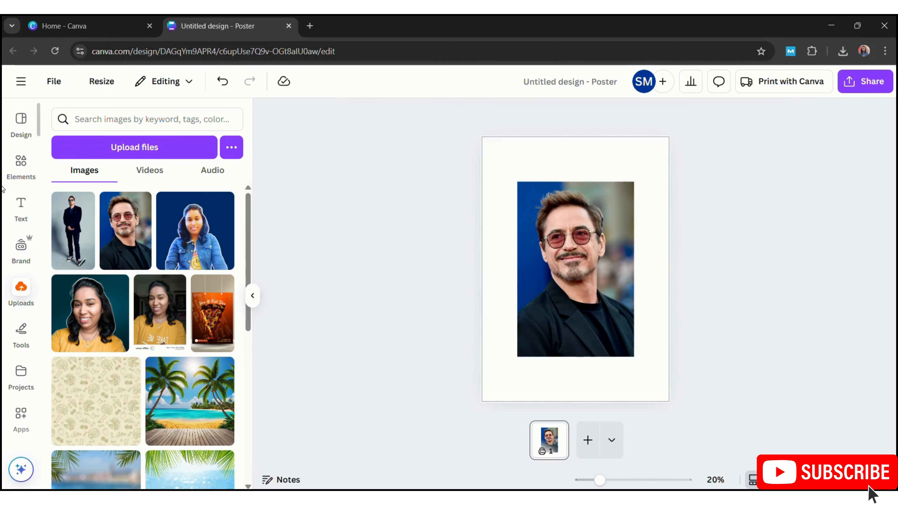
click(21, 164)
click(573, 230)
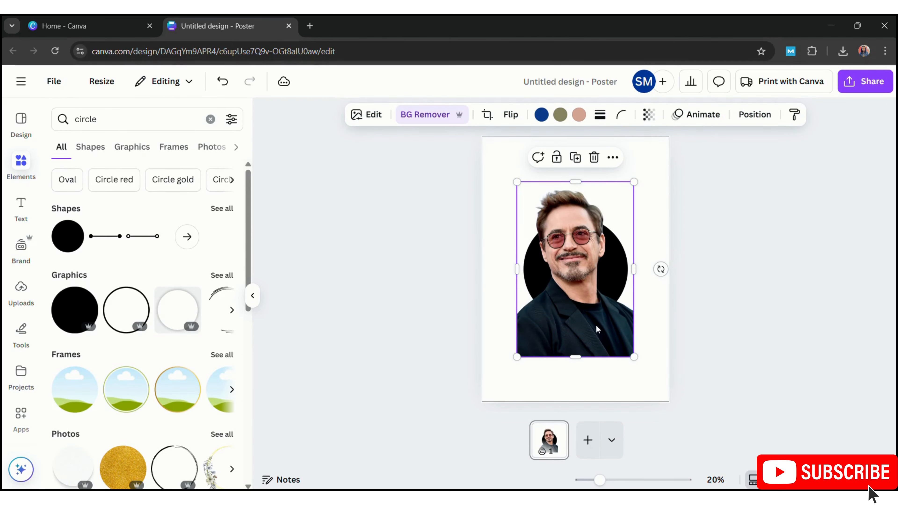
Step: Shrink and crop the portrait cutout, and position it over the left part of the circle with the head rising above it
drag(518, 357, 548, 301)
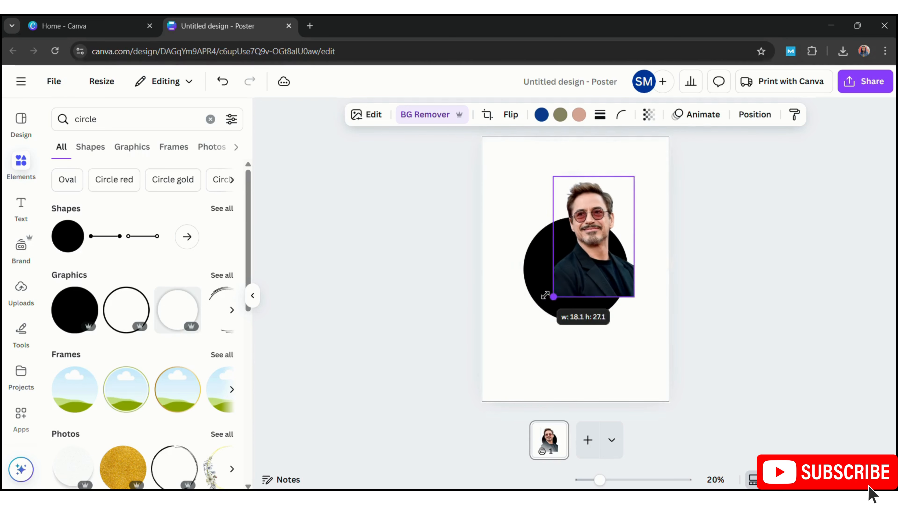
mouse_move(604, 259)
mouse_down()
mouse_move(561, 277)
mouse_move(567, 261)
mouse_move(534, 264)
mouse_move(603, 271)
mouse_up()
drag(497, 277, 534, 274)
drag(522, 185, 516, 175)
drag(571, 277, 575, 279)
drag(609, 176, 606, 182)
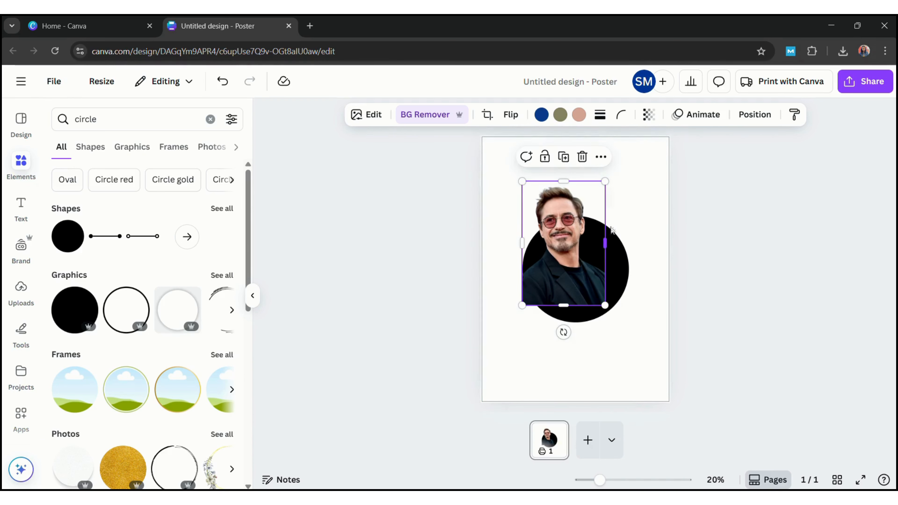
drag(555, 298, 553, 296)
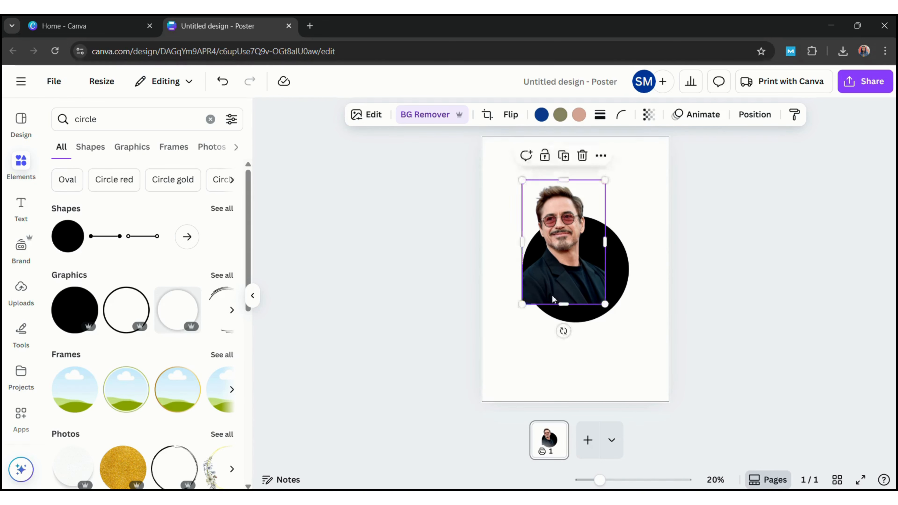
Step: Recolour the black circle with the brownish-orange default solid colour
click(623, 276)
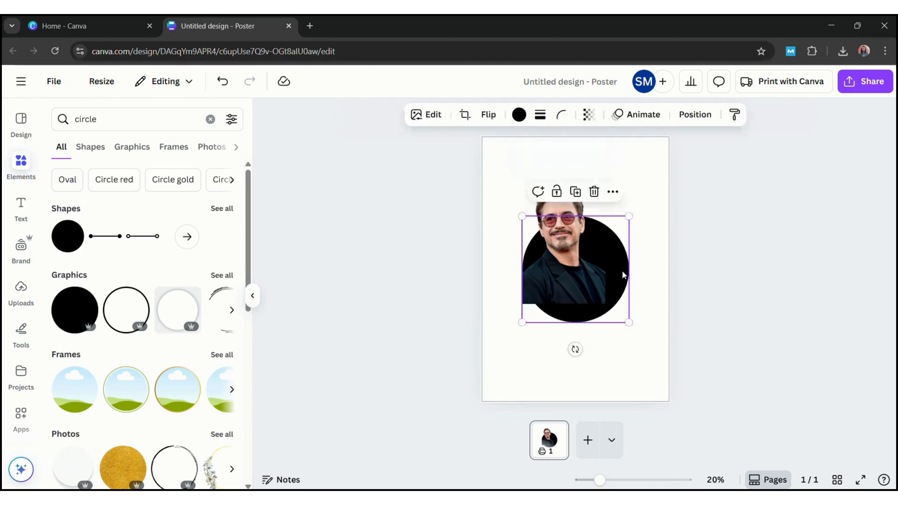
click(519, 114)
click(223, 476)
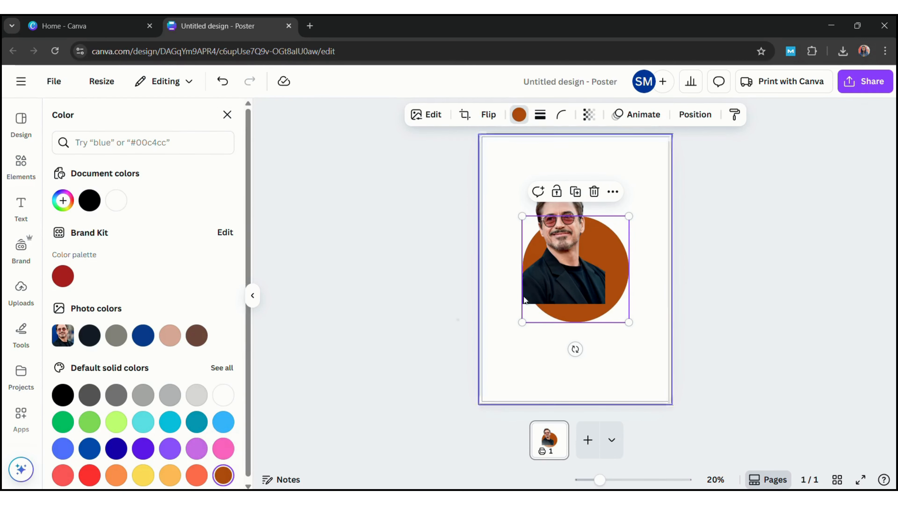
click(520, 367)
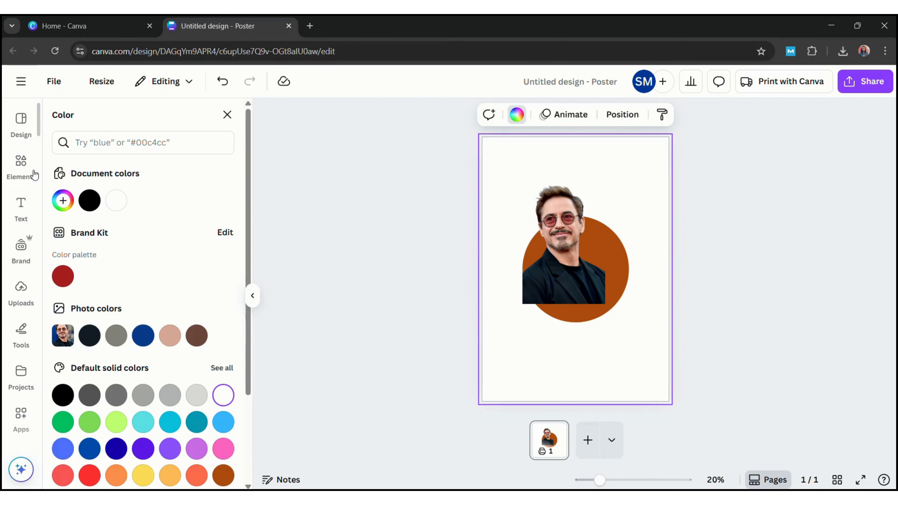
Step: Search the elements for "white blur" and add a soft white blur graphic to the page
click(21, 166)
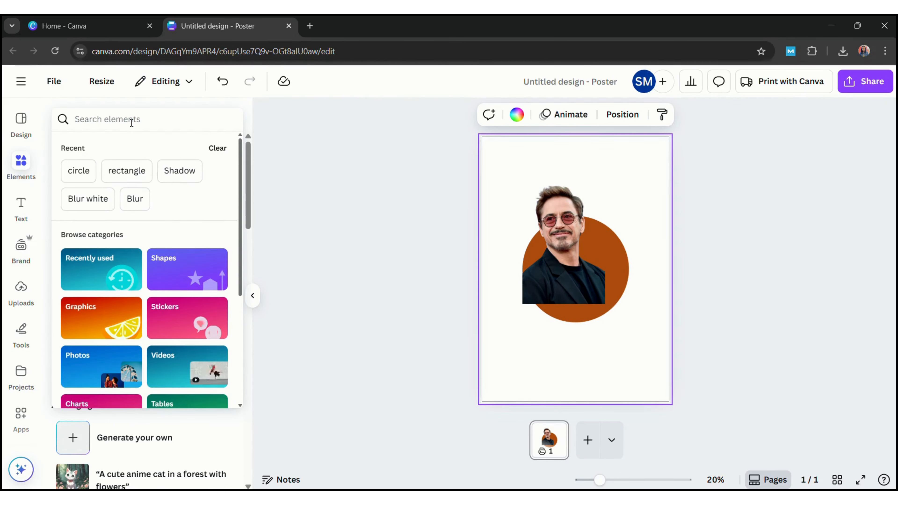
click(132, 119)
text(whit)
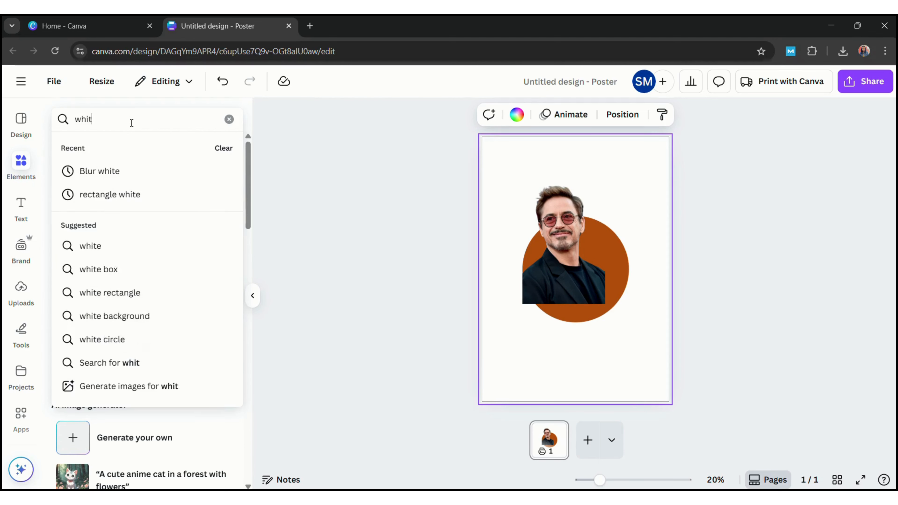
text(e blur)
key(Return)
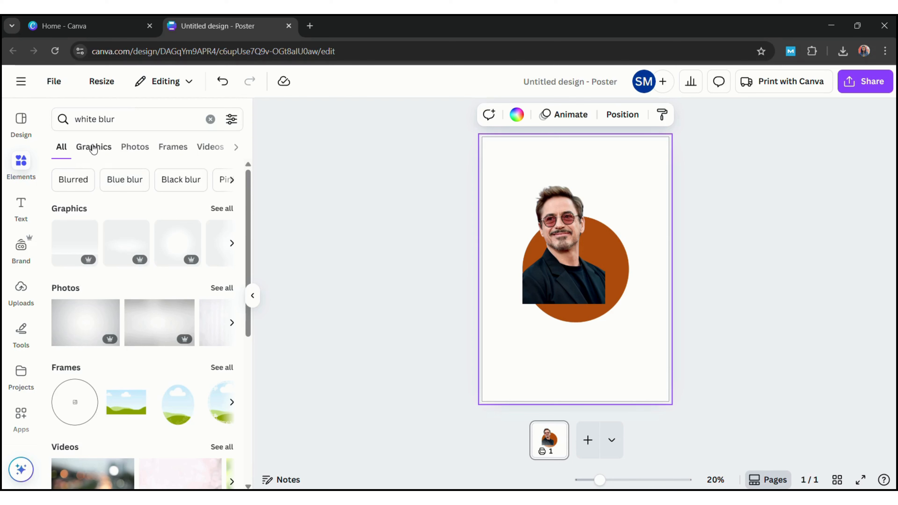
click(94, 146)
click(166, 322)
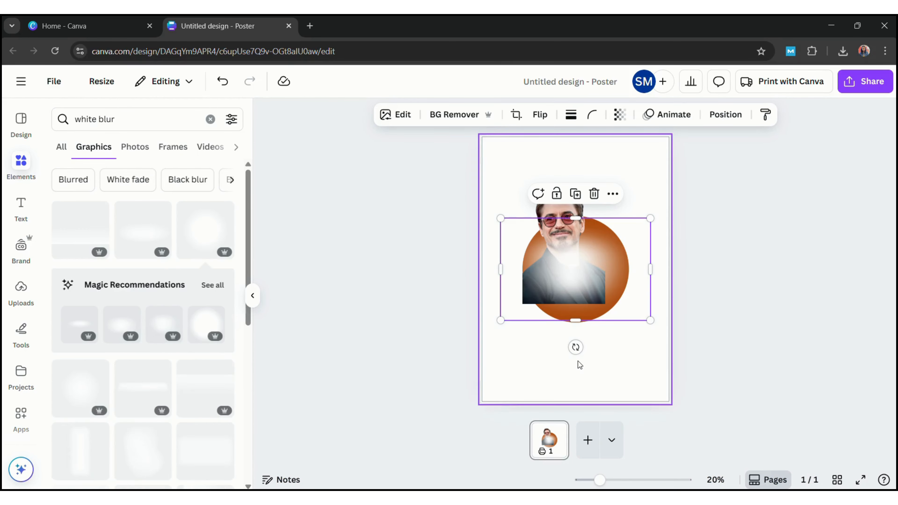
Step: Position the white blur over the lower edge of the portrait and circle so both fade into the page
drag(607, 294, 584, 314)
click(557, 249)
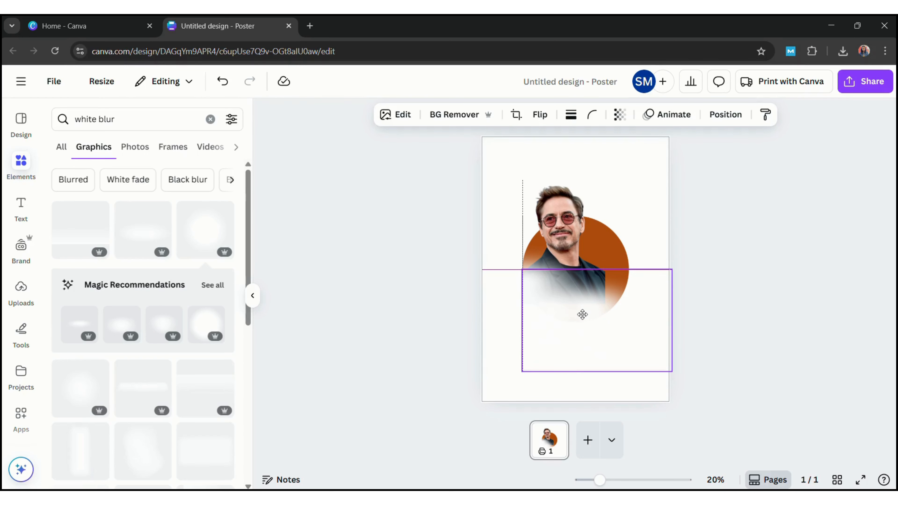
drag(582, 314, 620, 336)
click(774, 229)
click(604, 301)
drag(554, 363, 659, 328)
drag(664, 295, 619, 307)
click(633, 221)
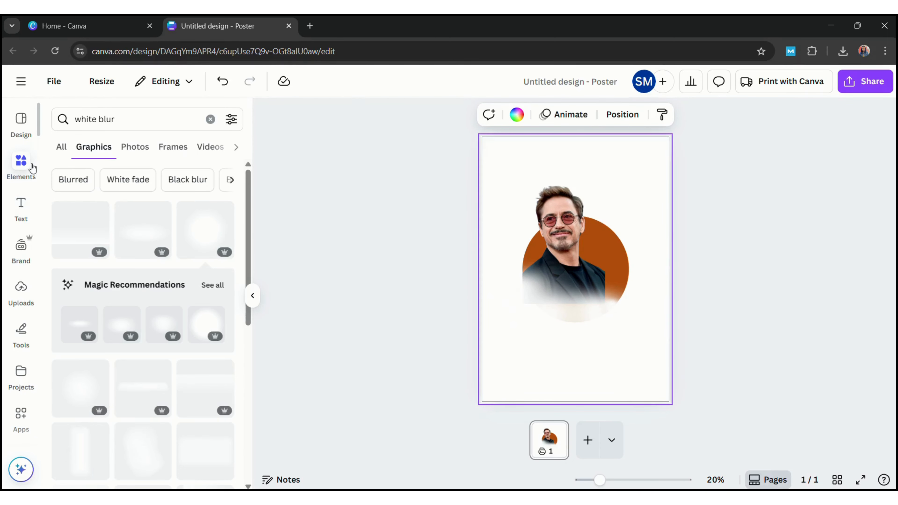
Step: Add the uploaded full-body photo of the man in a dark suit and remove its background
click(21, 290)
click(73, 230)
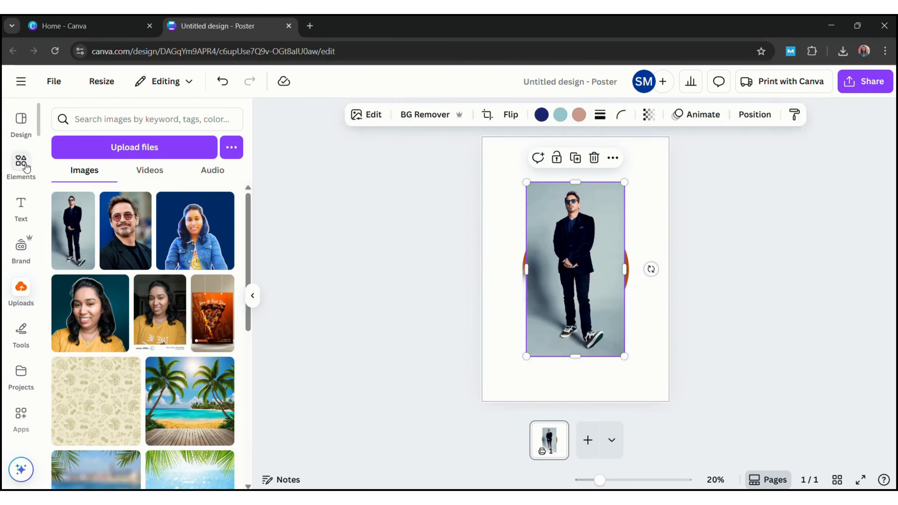
click(24, 163)
click(439, 116)
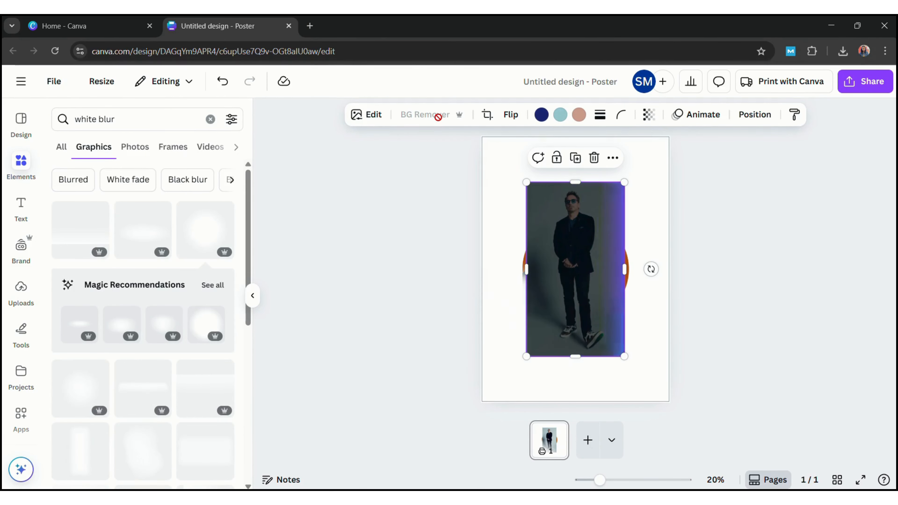
Step: Move the full-body cutout to the right side of the portrait and crop the empty space from both its sides
drag(583, 295, 620, 290)
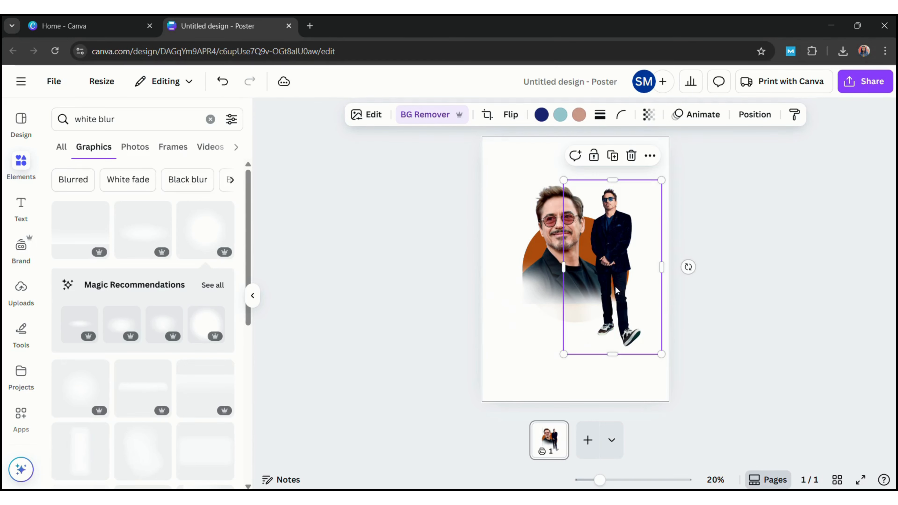
drag(573, 272, 590, 275)
drag(662, 269, 651, 275)
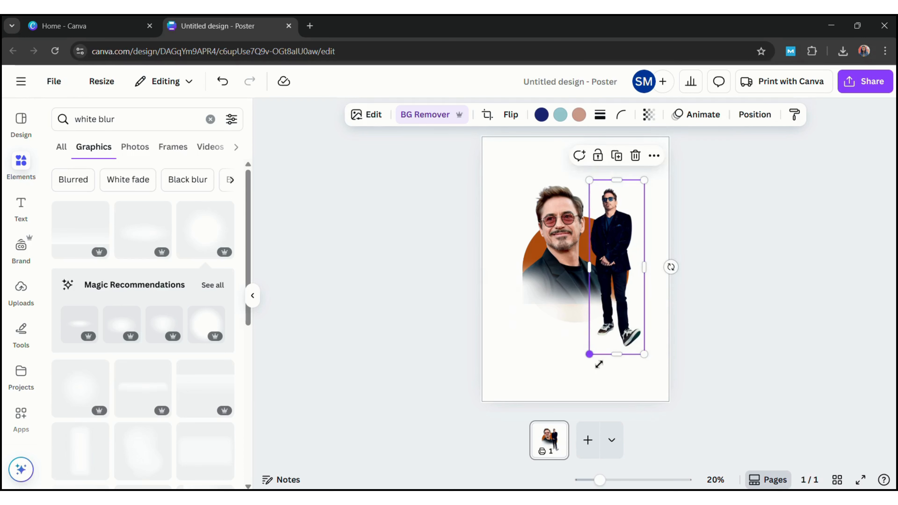
Step: Enlarge the full-body cutout and position it so it overlaps the right side of the portrait and circle
drag(599, 364, 582, 416)
drag(615, 292, 622, 258)
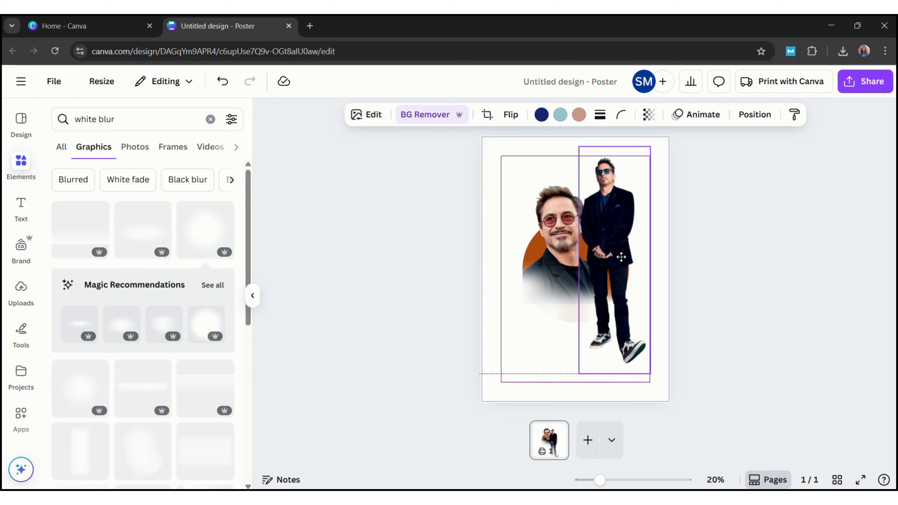
drag(622, 257, 626, 254)
click(814, 242)
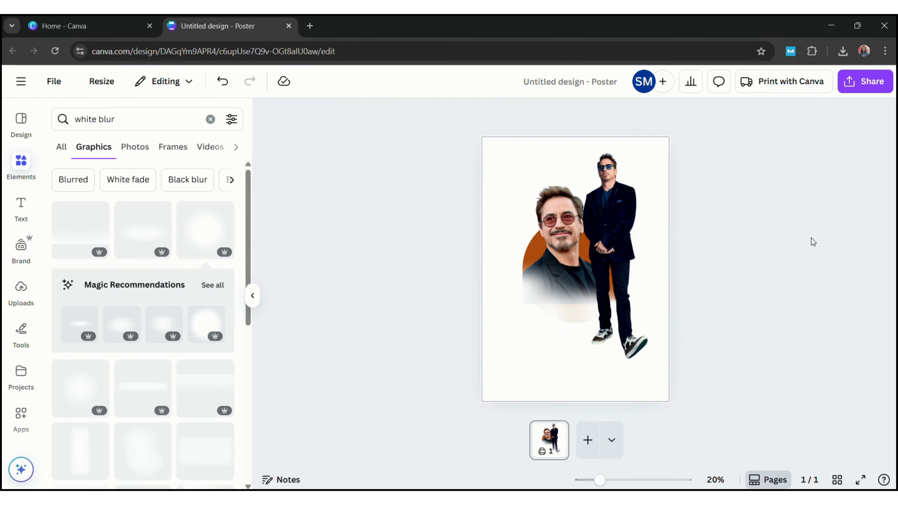
click(611, 202)
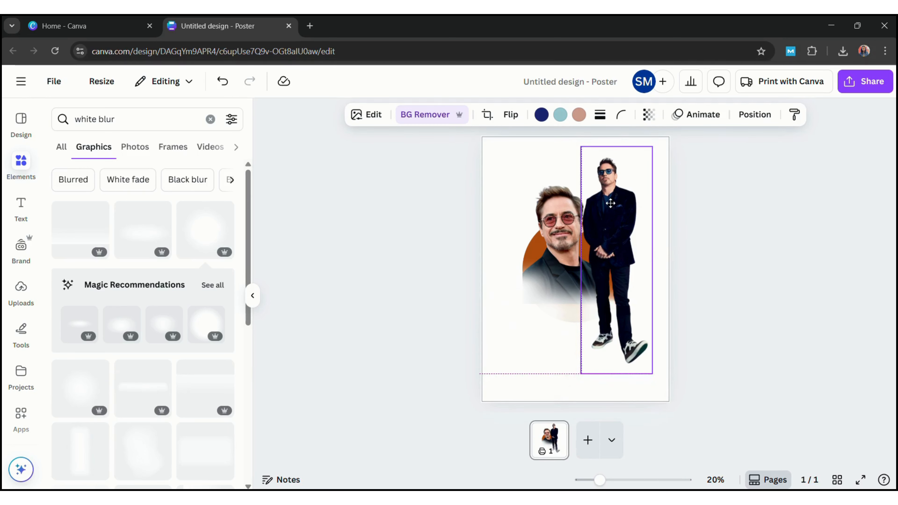
drag(611, 203, 608, 197)
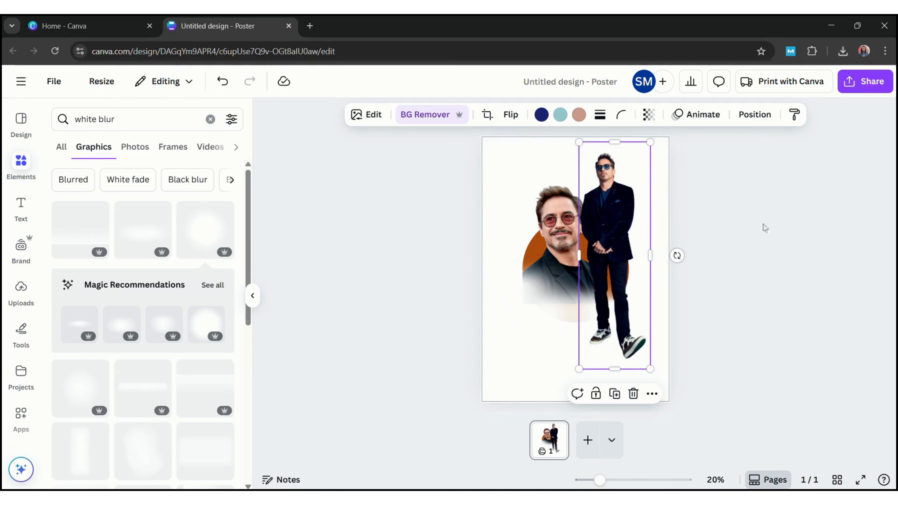
click(764, 228)
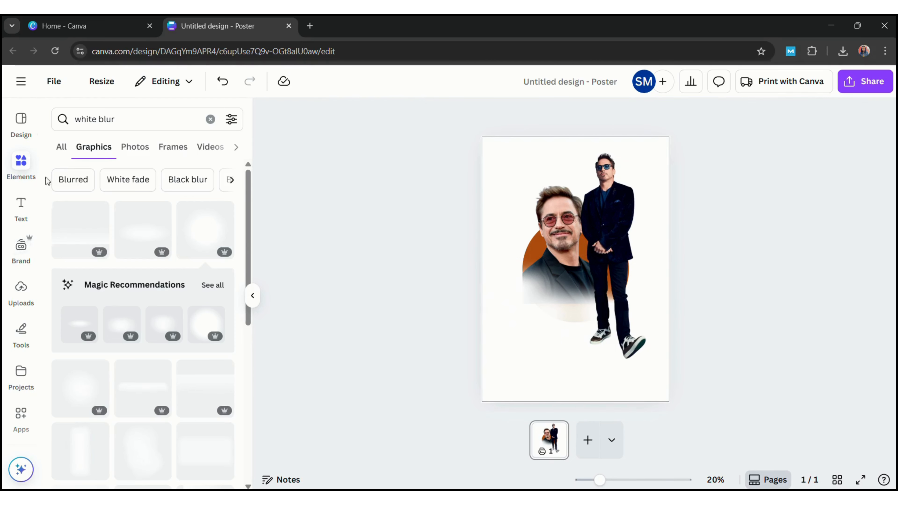
Step: Replace the elements search with "shadow" and add the small soft oval shadow graphic
click(171, 126)
key(BackSpace)
key(BackSpace)
key(BackSpace)
key(BackSpace)
key(BackSpace)
key(BackSpace)
key(BackSpace)
key(BackSpace)
key(BackSpace)
key(BackSpace)
text(shadow)
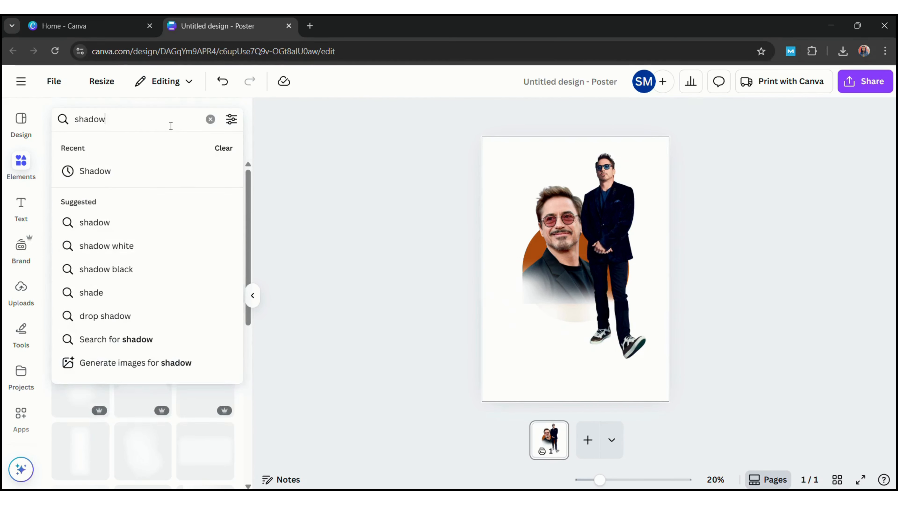
key(Return)
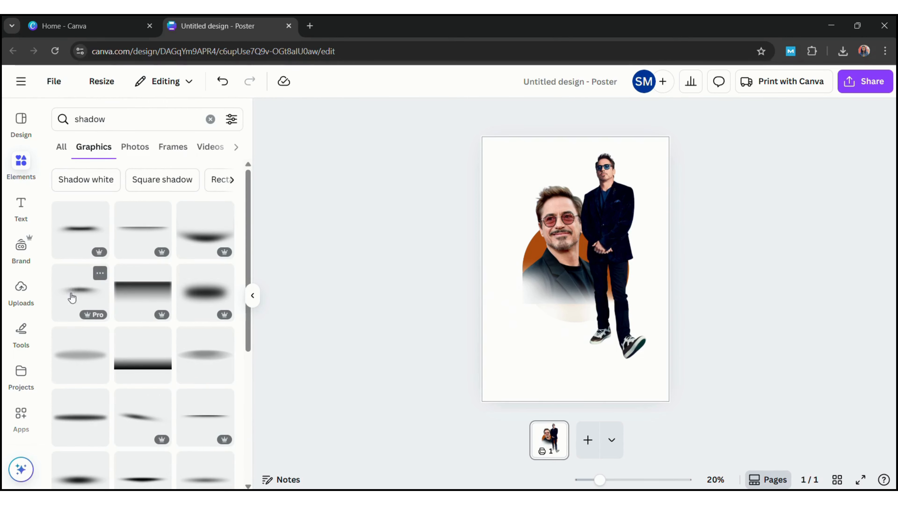
click(72, 299)
Step: Shrink the shadow graphic, position it beneath the front shoe of the full-body cutout, and layer it behind the cutout
drag(574, 277, 633, 377)
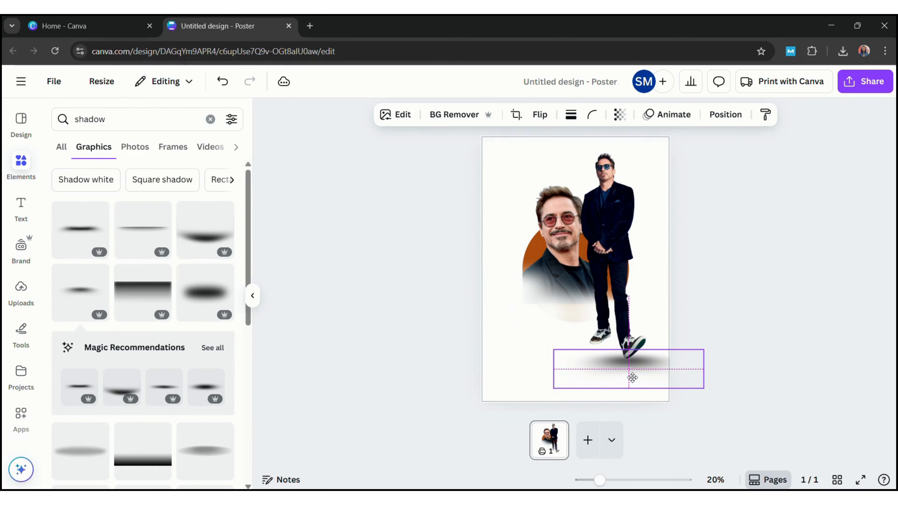
drag(558, 390, 611, 394)
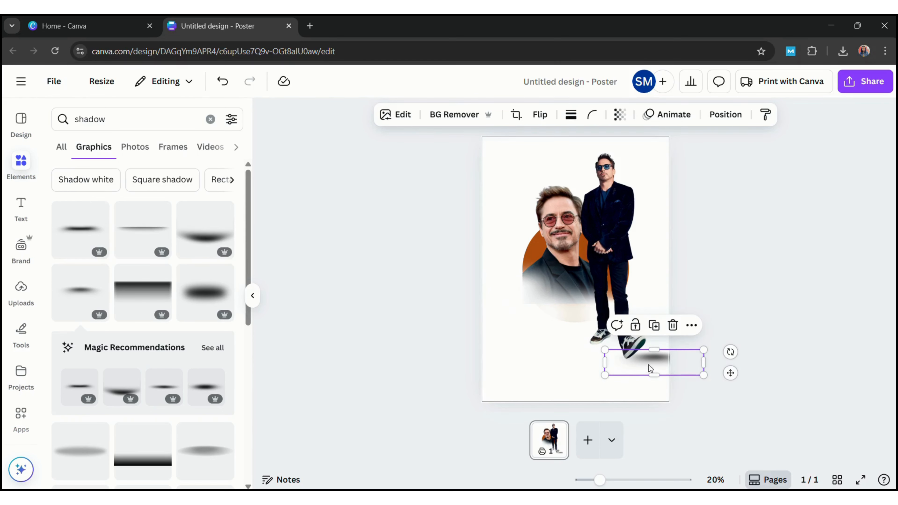
drag(651, 369, 630, 374)
right_click(629, 373)
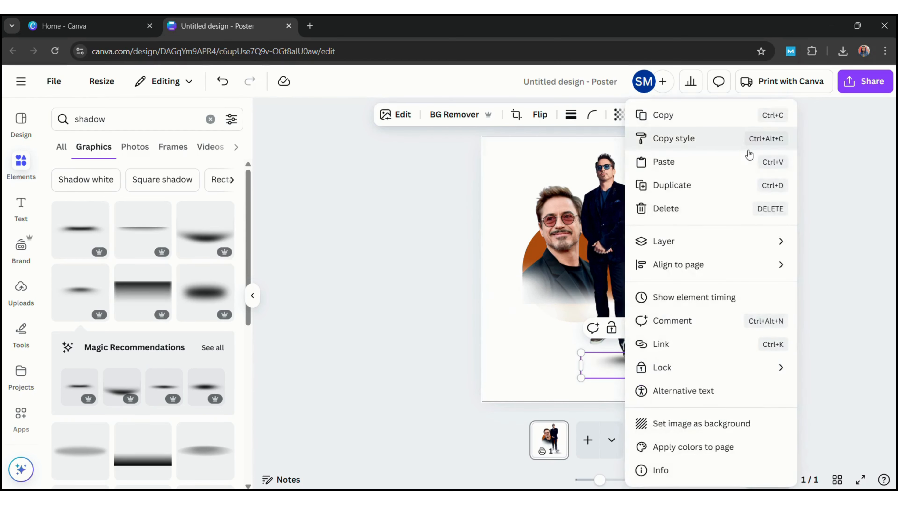
mouse_move(654, 241)
click(523, 289)
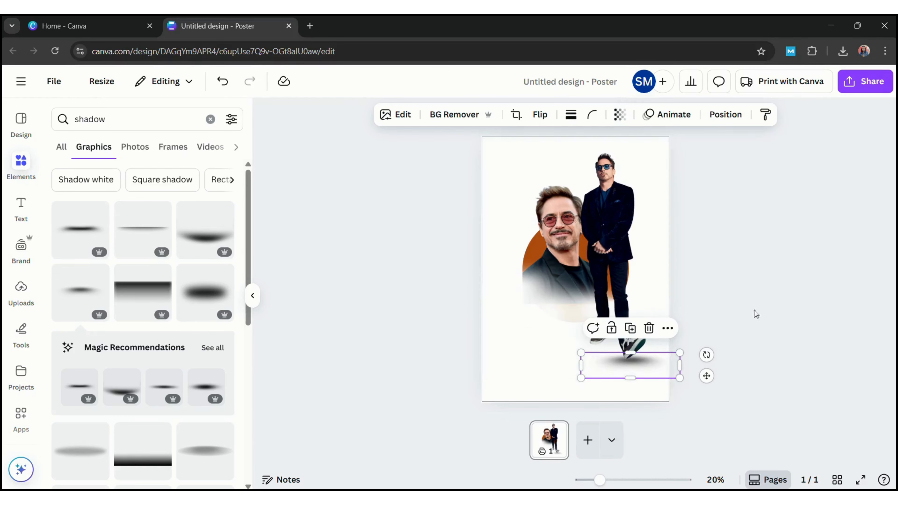
Step: Duplicate the shadow, tilt it upward, place it beneath the rear shoe, and layer it behind the full-body cutout
click(656, 363)
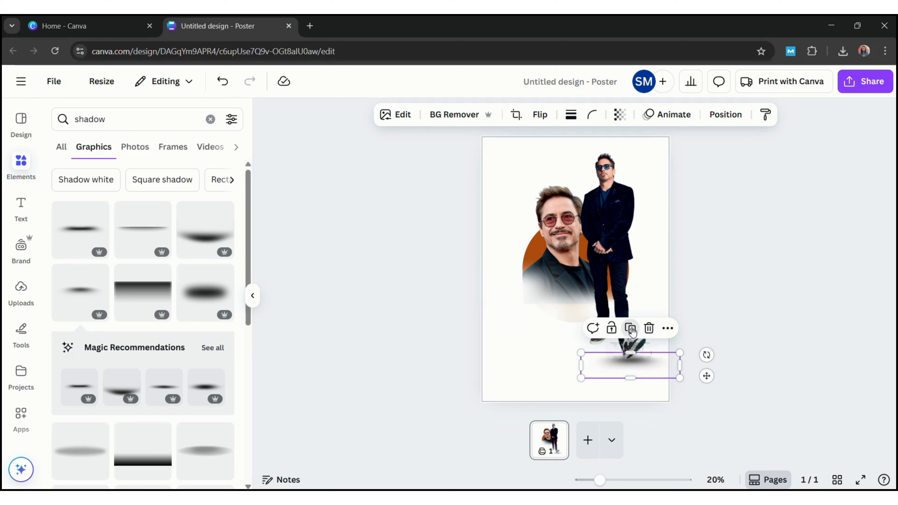
drag(621, 371, 578, 361)
drag(655, 343, 662, 317)
drag(563, 362, 595, 352)
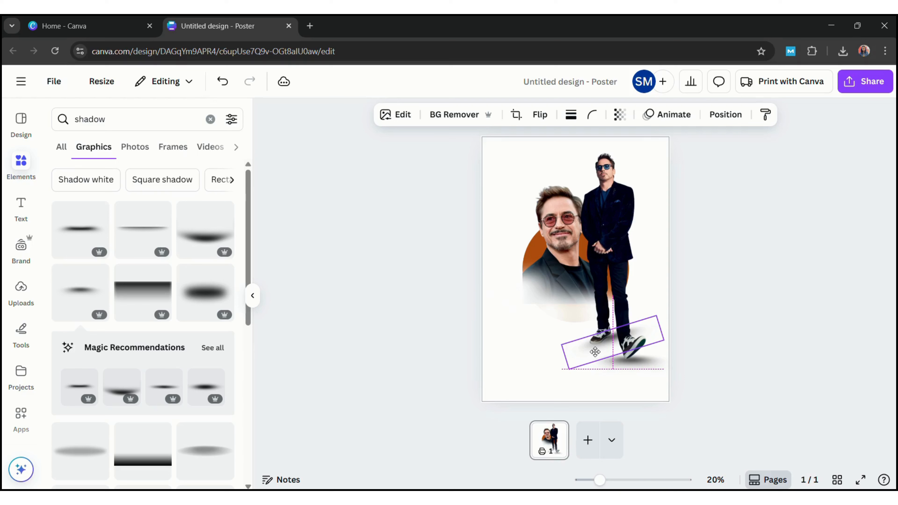
right_click(594, 354)
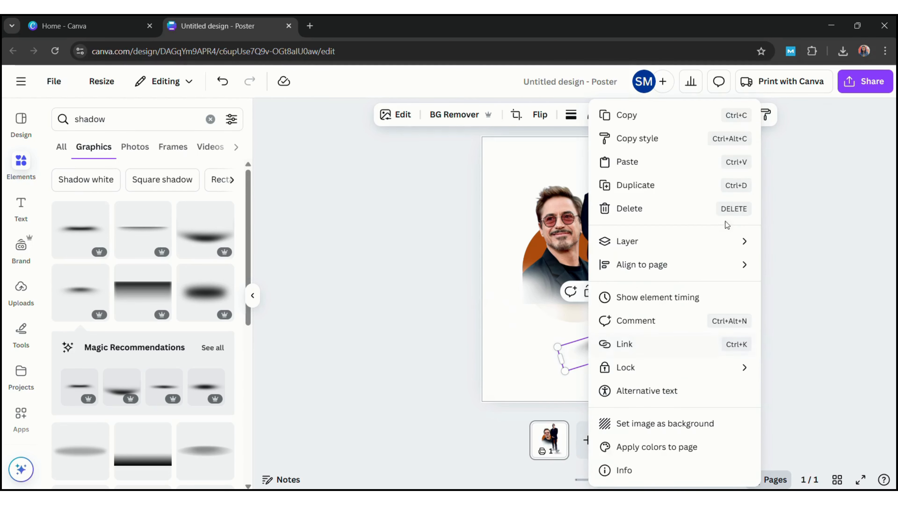
mouse_move(701, 244)
click(478, 288)
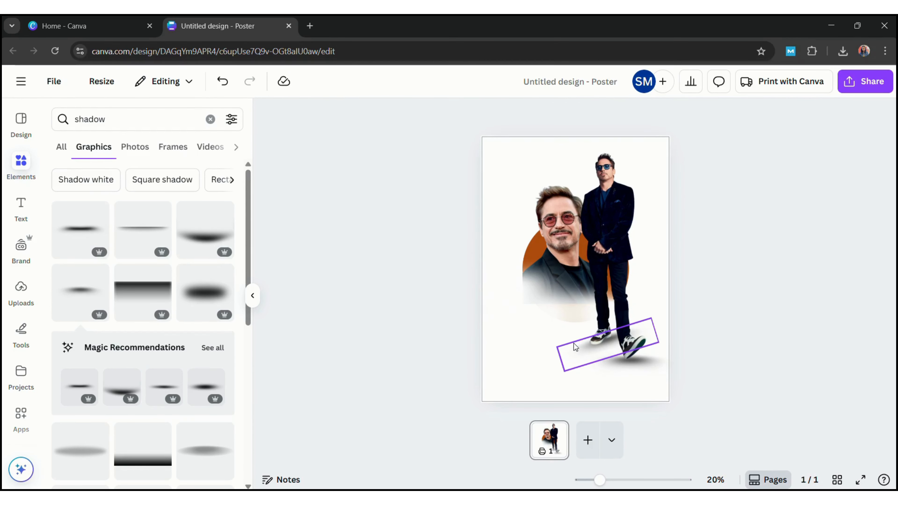
Step: Rotate the rear shoe's shadow slightly further, past -21°, to follow the angle of the foot
click(579, 349)
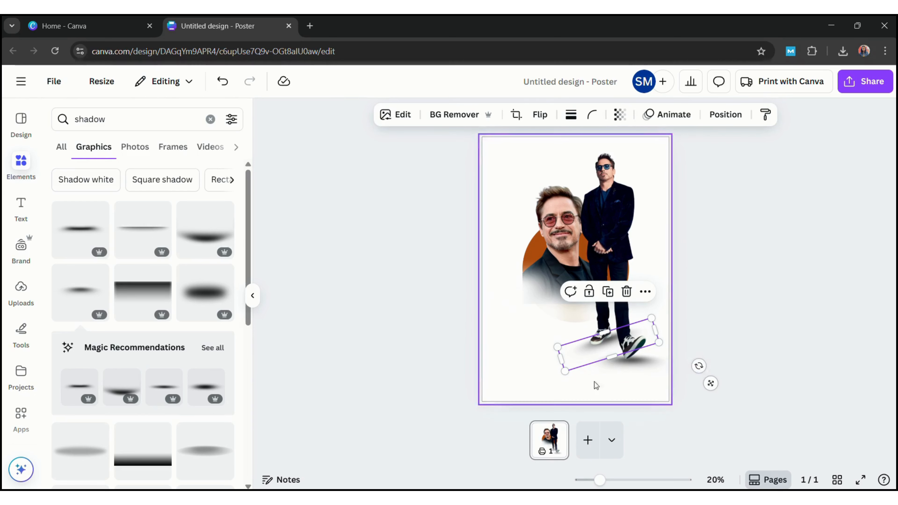
drag(707, 374, 710, 366)
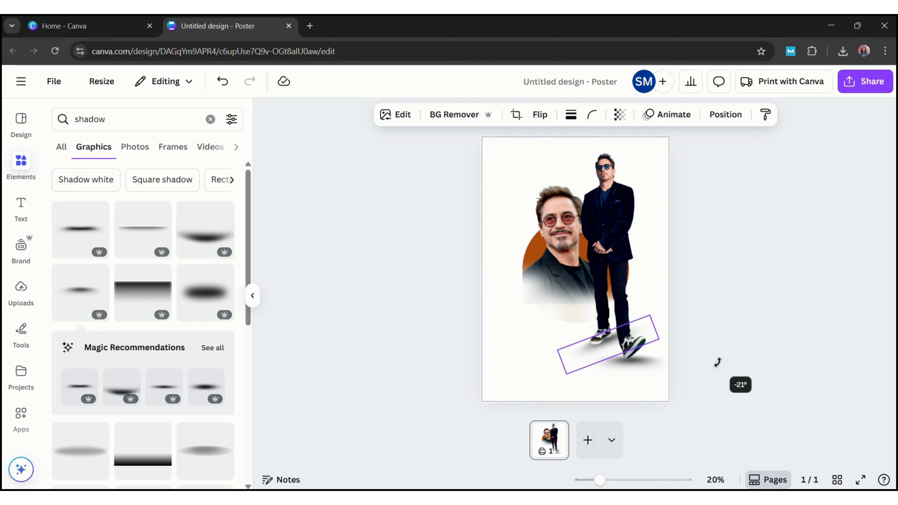
drag(739, 355, 740, 354)
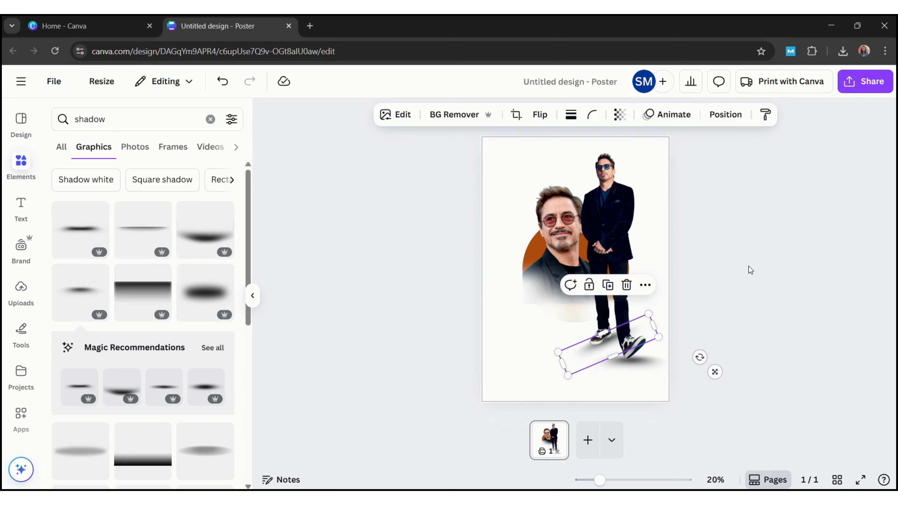
click(751, 270)
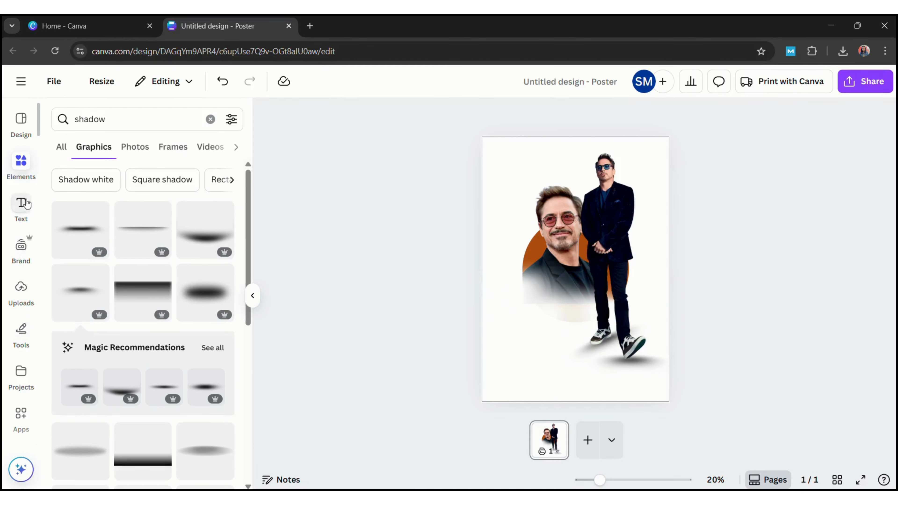
Step: Add a heading reading "tony" and move it to the empty lower-left area of the poster
click(31, 207)
click(175, 286)
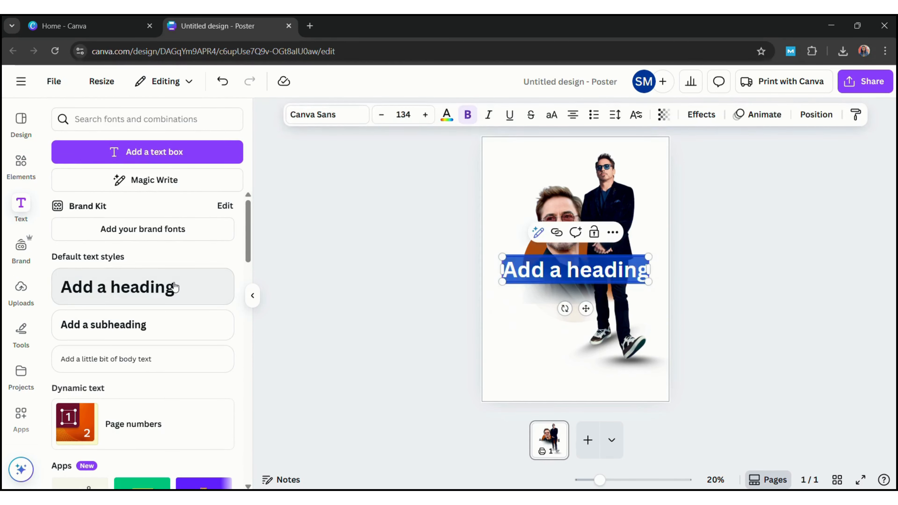
key(BackSpace)
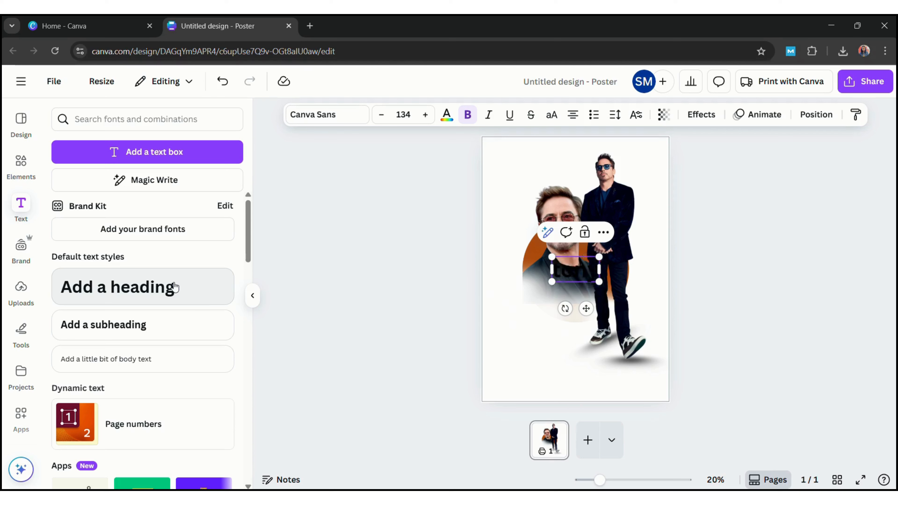
click(786, 263)
drag(569, 270, 511, 324)
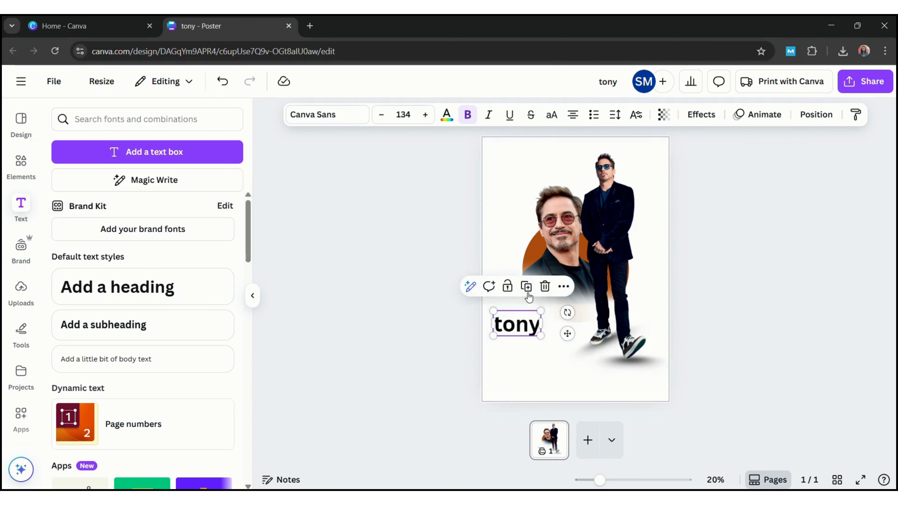
Step: Duplicate the "tony" heading directly below it and change the copy's text to "stark"
click(529, 297)
double_click(527, 349)
text(stark)
click(813, 306)
Step: Set the "tony" heading's font to ADA Hybrid and make it uppercase
click(509, 326)
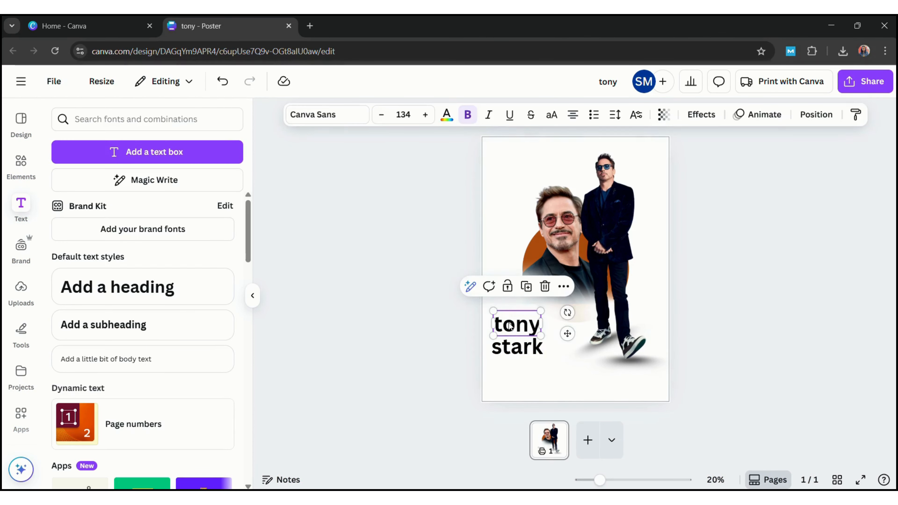
click(322, 115)
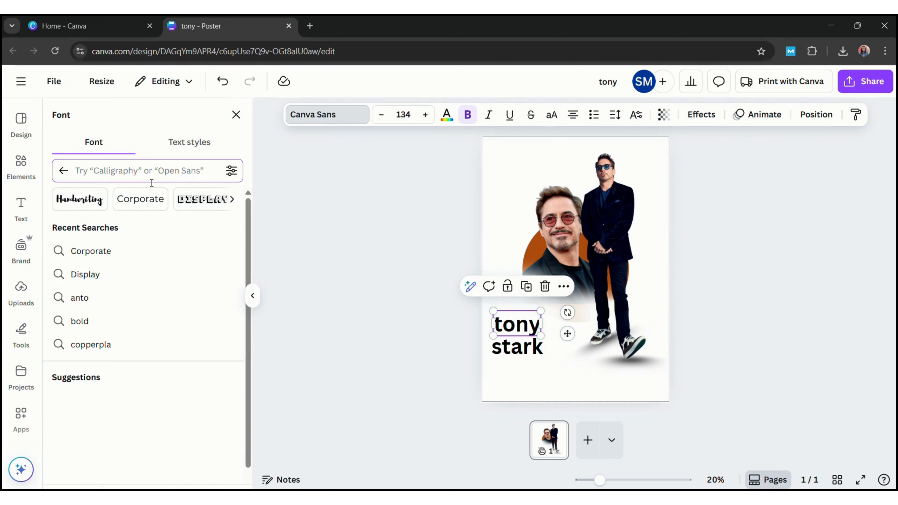
text(ad)
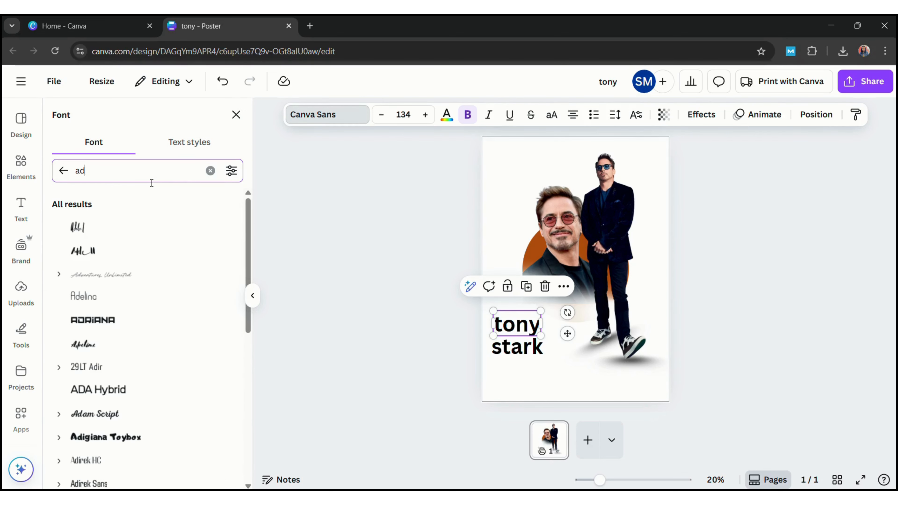
click(95, 392)
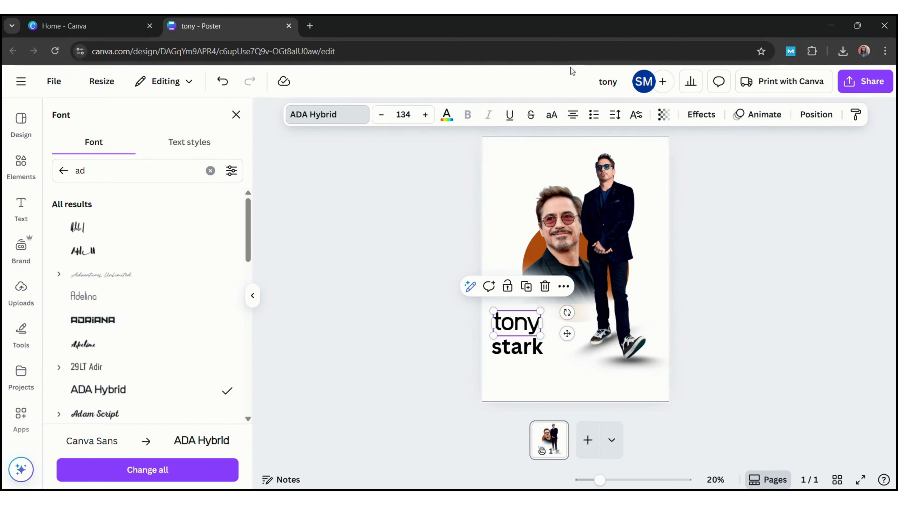
click(553, 115)
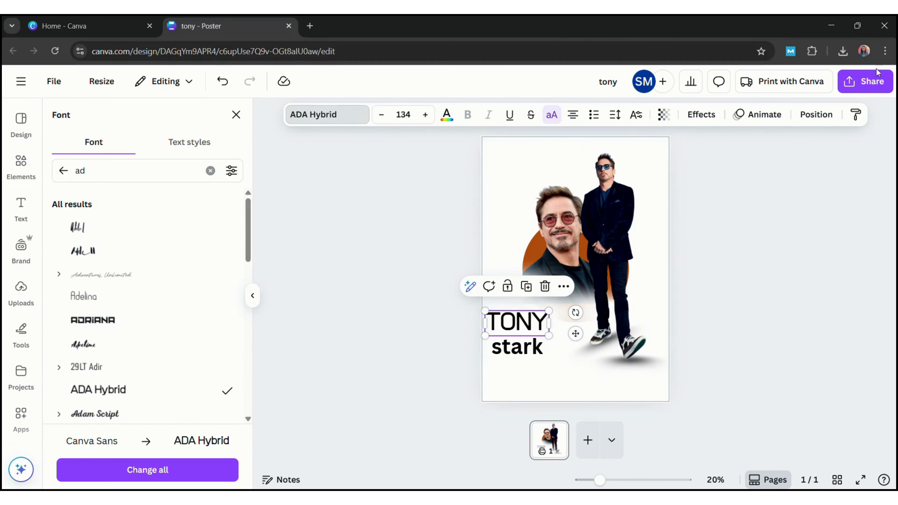
Step: Copy the TONY heading's style onto "stark" and widen its text box so the word fits on one line
click(856, 115)
click(514, 358)
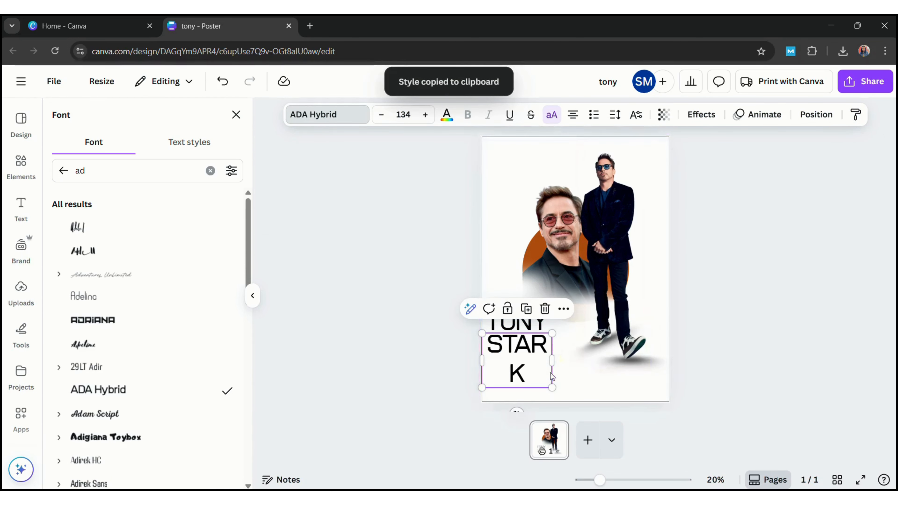
mouse_move(562, 367)
mouse_down()
mouse_move(576, 368)
mouse_move(567, 368)
mouse_up()
click(598, 356)
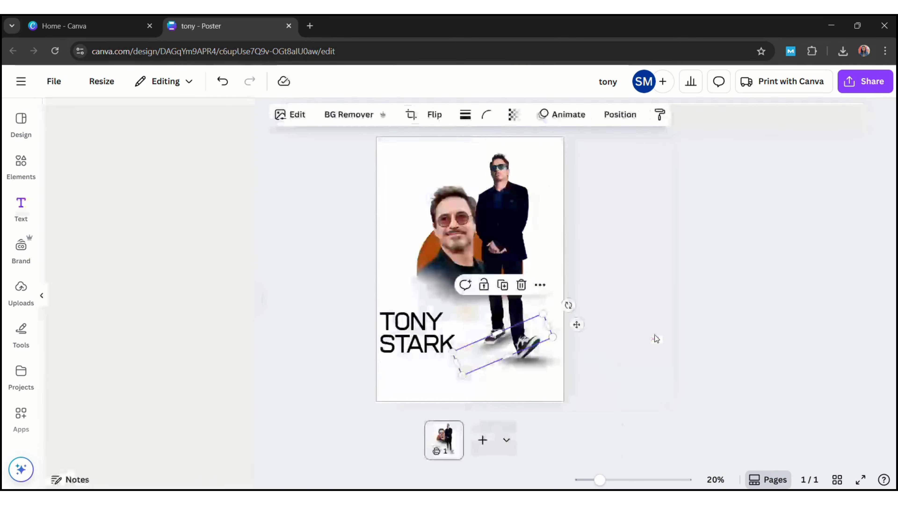
Step: Move the TONY heading up over the portrait's faded lower edge and set its font size to 110
drag(493, 336, 524, 317)
click(427, 117)
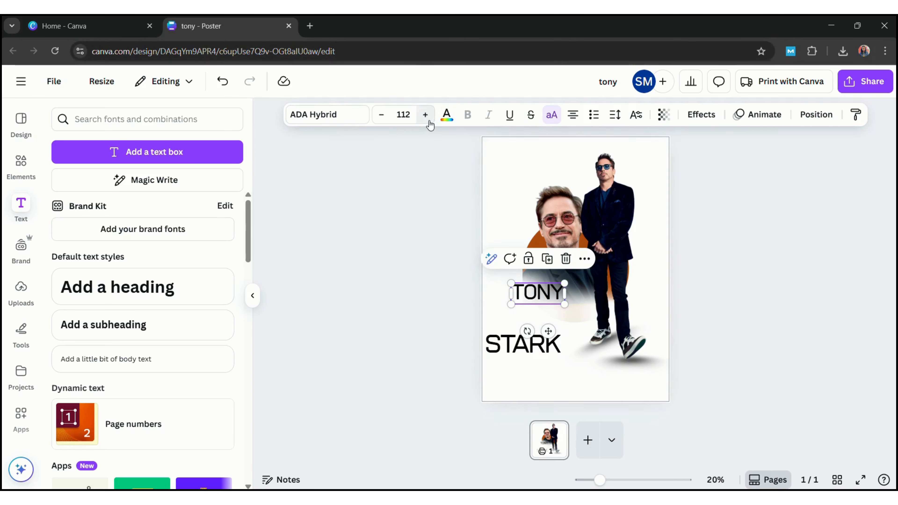
click(381, 114)
click(381, 115)
click(401, 228)
click(544, 291)
Step: Set the STARK heading's font size to 110 and move it directly beneath TONY, aligned with its start
click(514, 352)
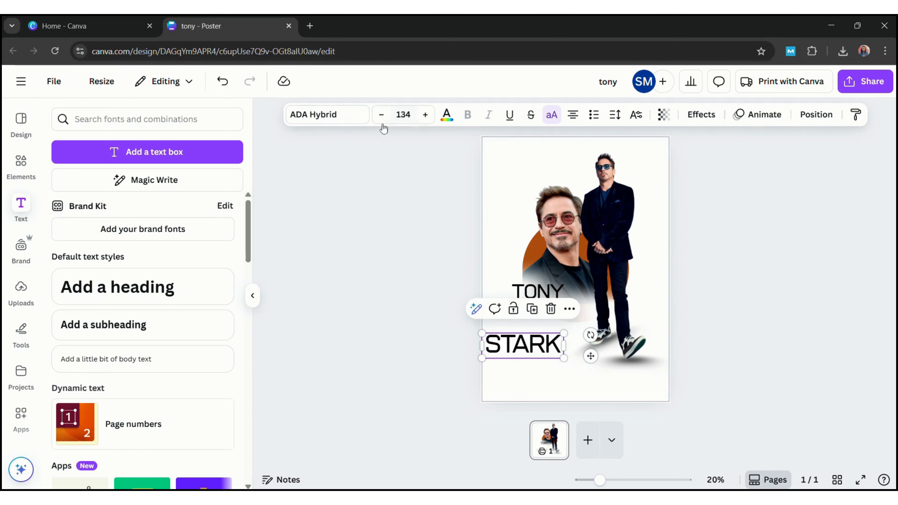
click(413, 118)
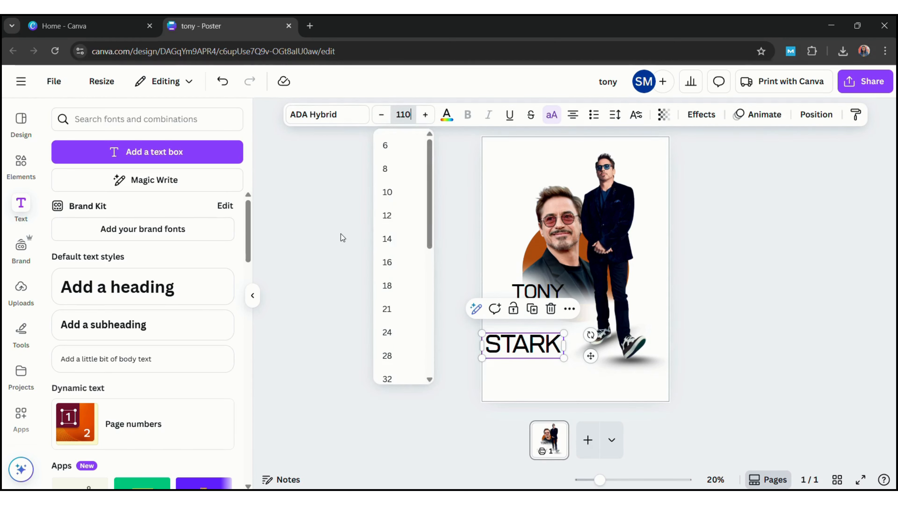
text(110)
click(522, 381)
drag(533, 350, 551, 317)
click(795, 301)
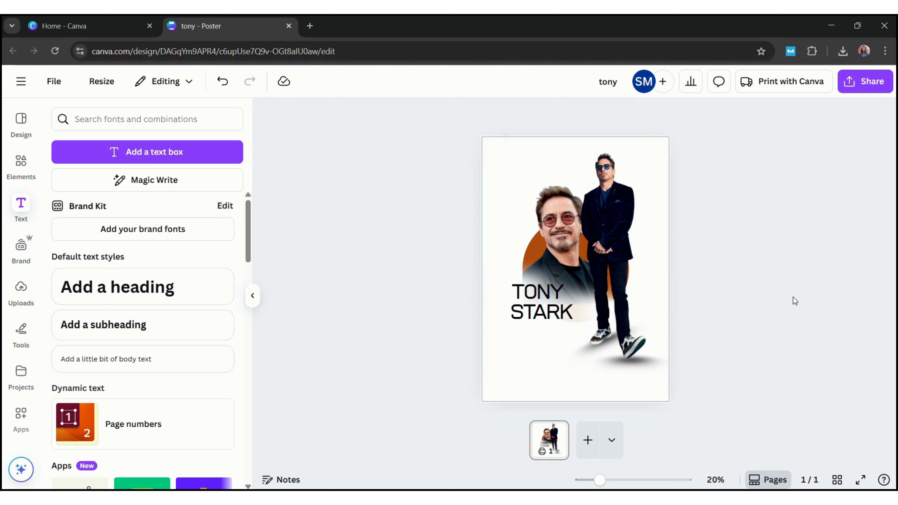
Step: Try to widen the gap between the two headings by nudging TONY slightly upward
click(545, 288)
click(539, 317)
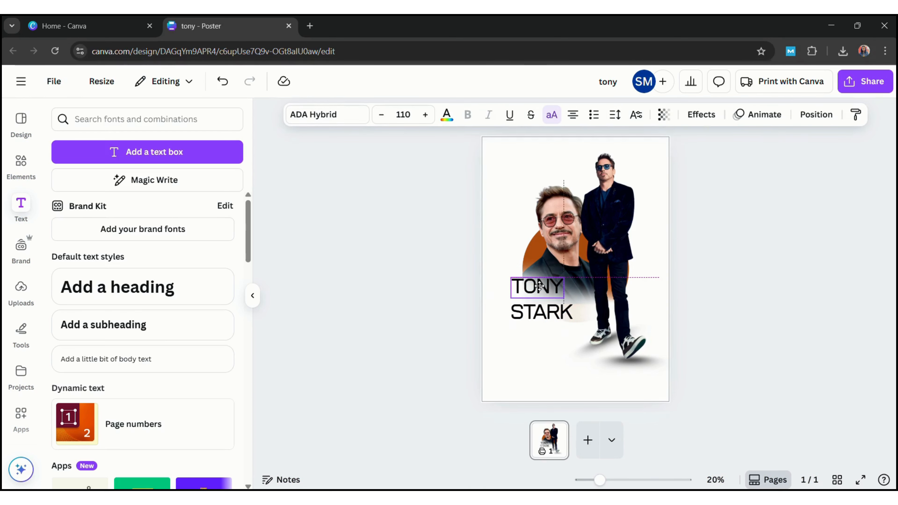
click(679, 320)
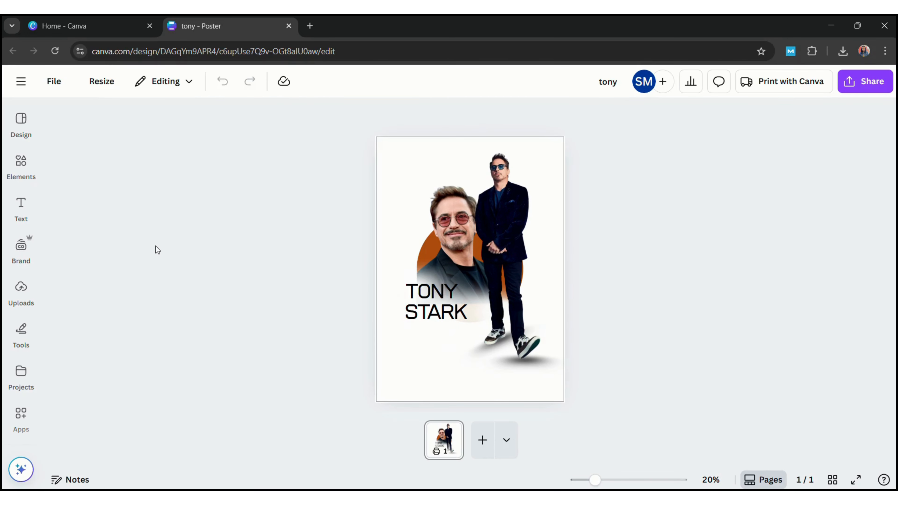
Step: Add a rectangle and reshape it into a thin horizontal bar about 35.3 wide near the poster's bottom edge
key(r)
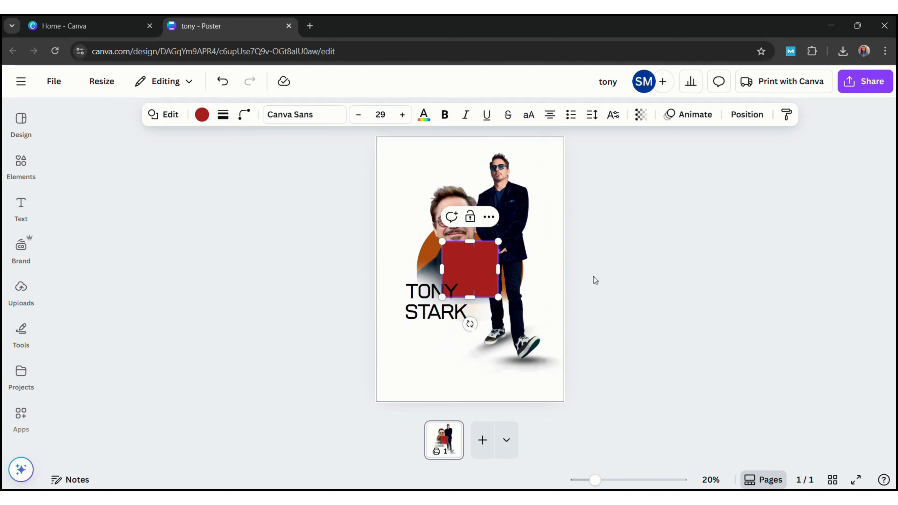
click(619, 292)
drag(459, 366, 560, 370)
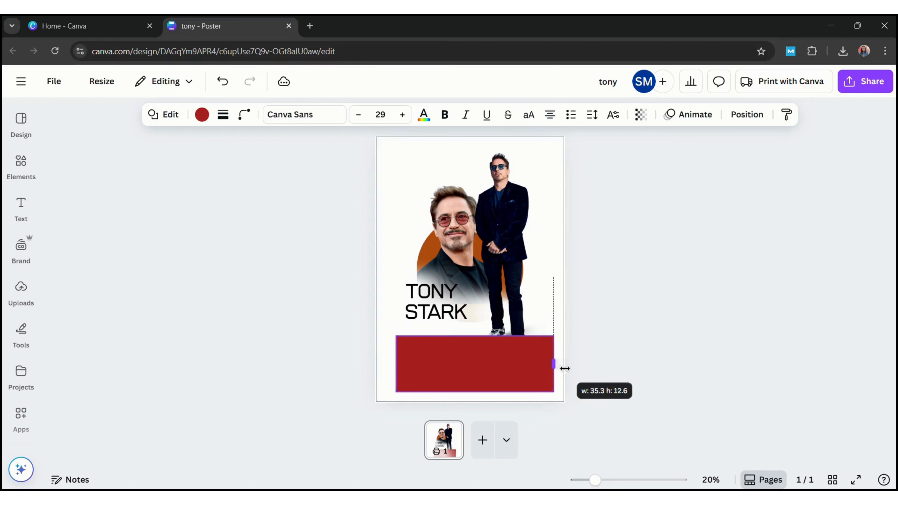
drag(475, 336, 475, 387)
click(689, 270)
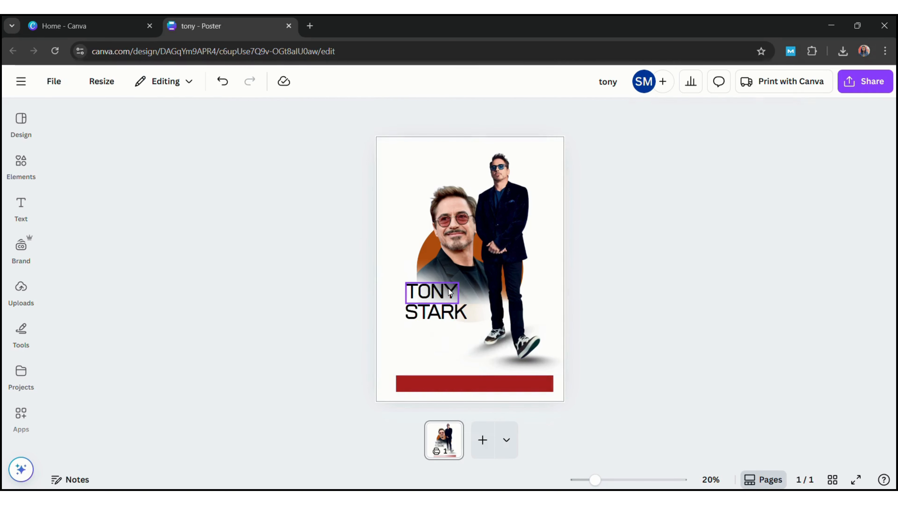
Step: Spread TONY and STARK slightly apart and fit the bar, made shorter and thinner, into the gap between them
click(449, 292)
drag(440, 286, 443, 317)
click(445, 389)
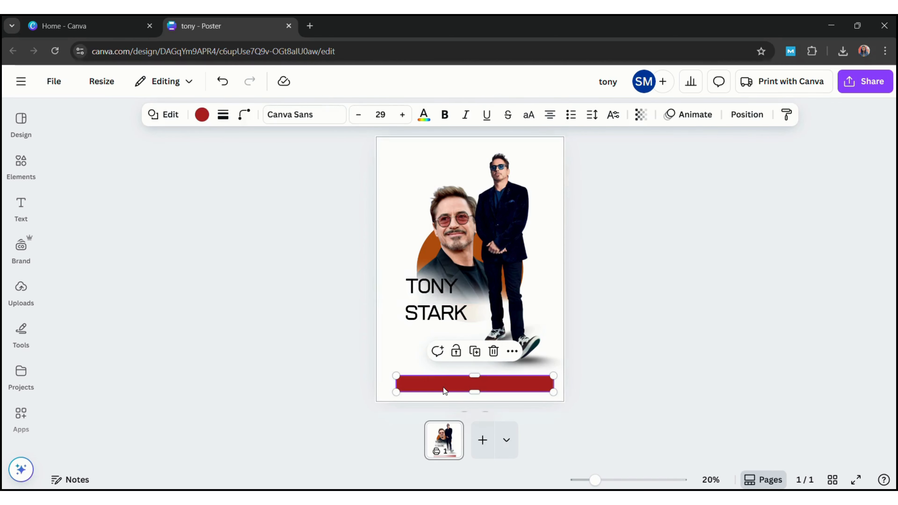
drag(445, 391, 396, 298)
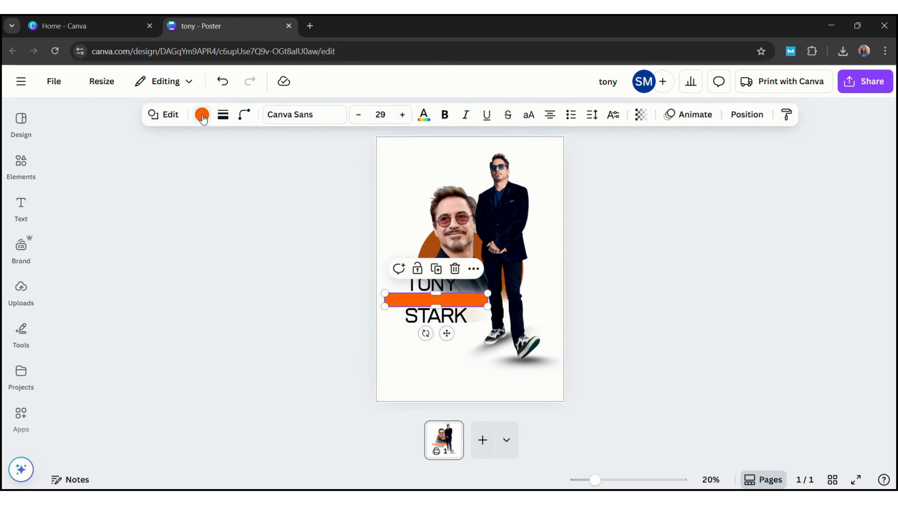
Step: Recolour the bar between TONY and STARK to a dark burnt orange similar to the circle
click(202, 115)
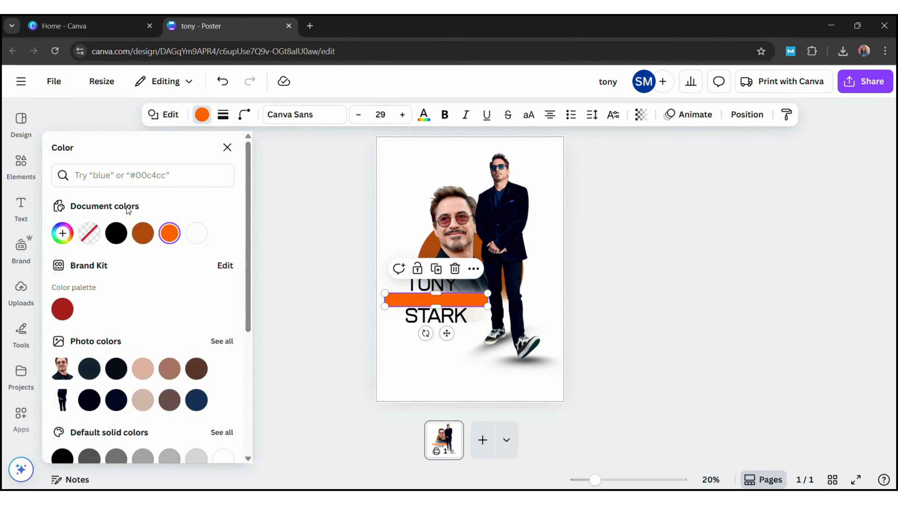
click(62, 233)
click(221, 304)
click(330, 269)
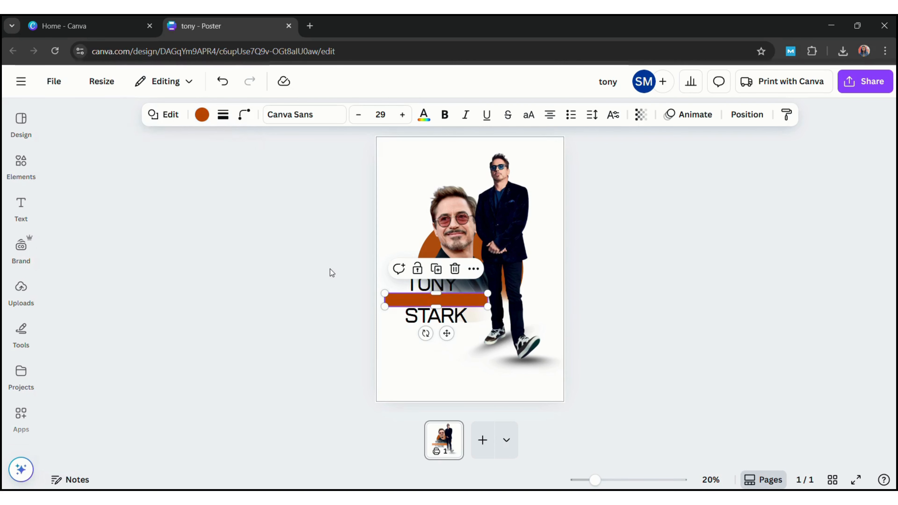
Step: Add a subheading reading "iron man" and place it on the burnt orange bar between TONY and STARK
click(21, 211)
click(142, 326)
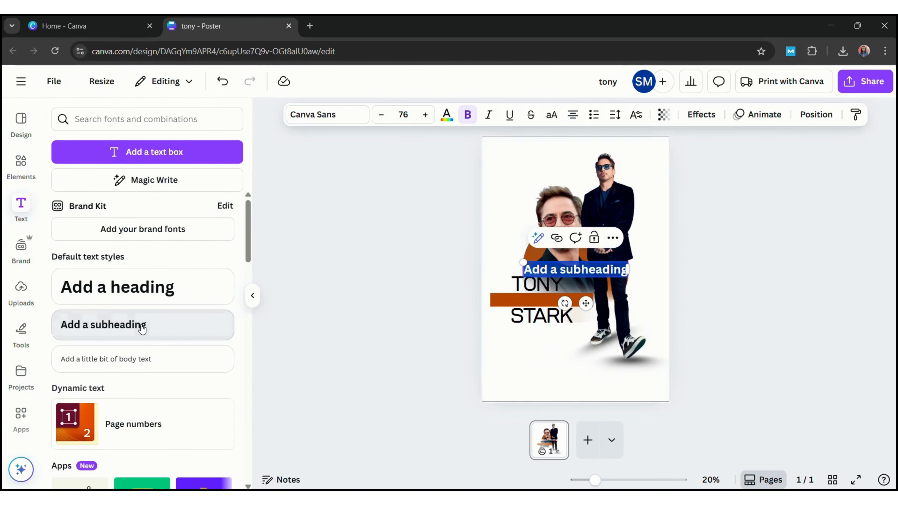
key(BackSpace)
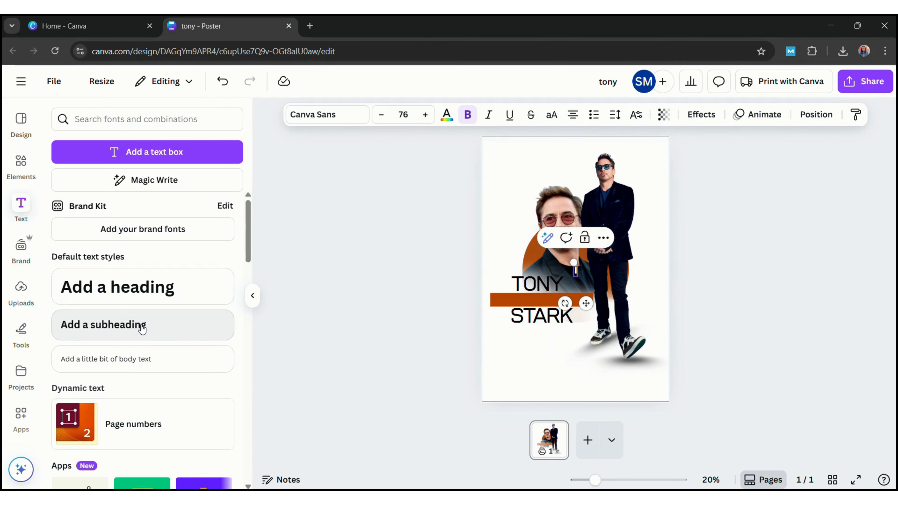
text(iron man)
key(BackSpace)
text(n)
click(658, 318)
click(765, 259)
drag(576, 269, 541, 298)
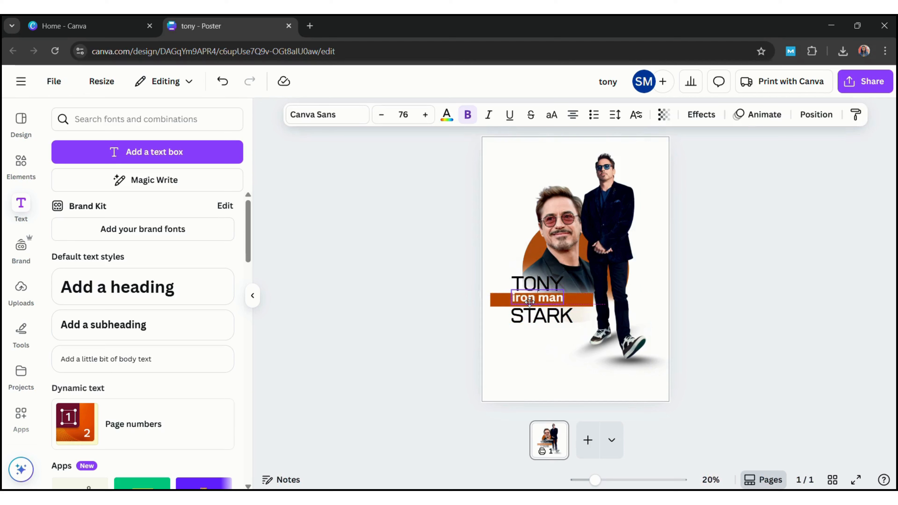
Step: Change the "iron man" subheading's font to Copperplate Gothic 32 BC
click(344, 121)
click(151, 171)
text(copp)
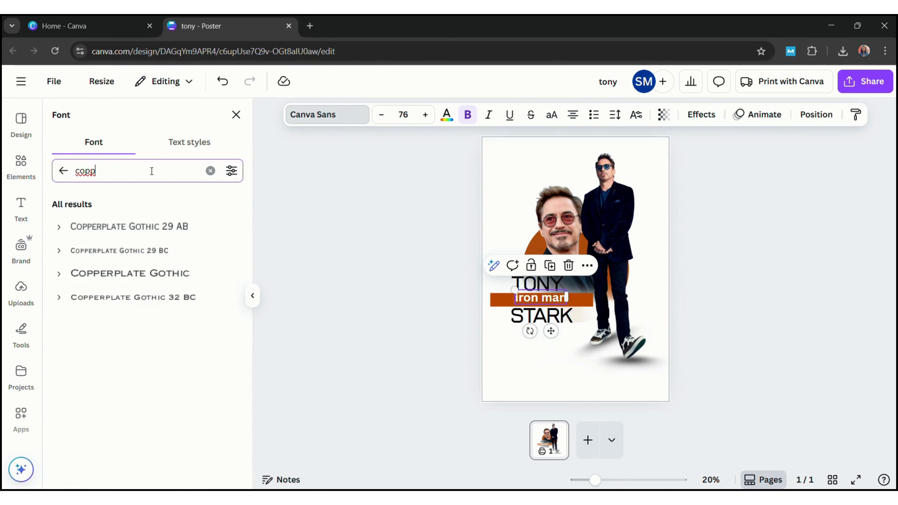
click(93, 253)
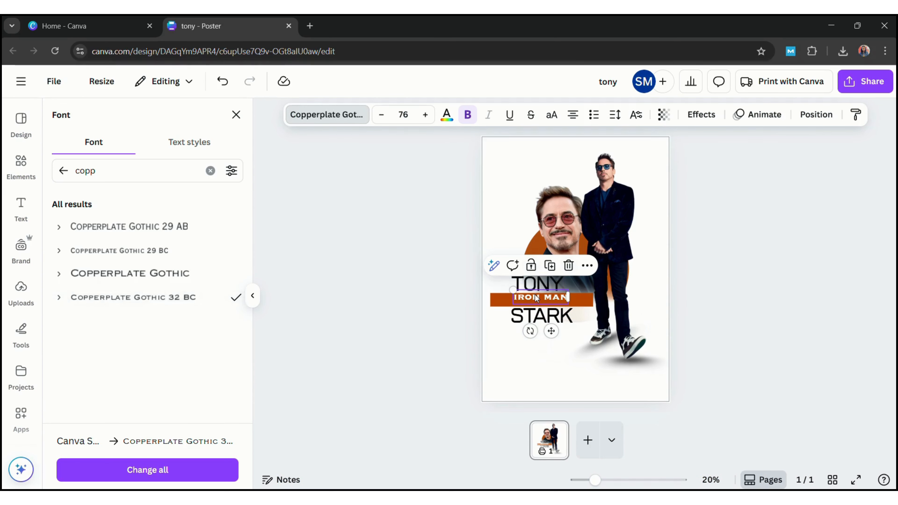
Step: Centre the IRON MAN text on the bar and enlarge it to a font size of about 90.6
drag(537, 299, 540, 302)
click(425, 114)
click(426, 115)
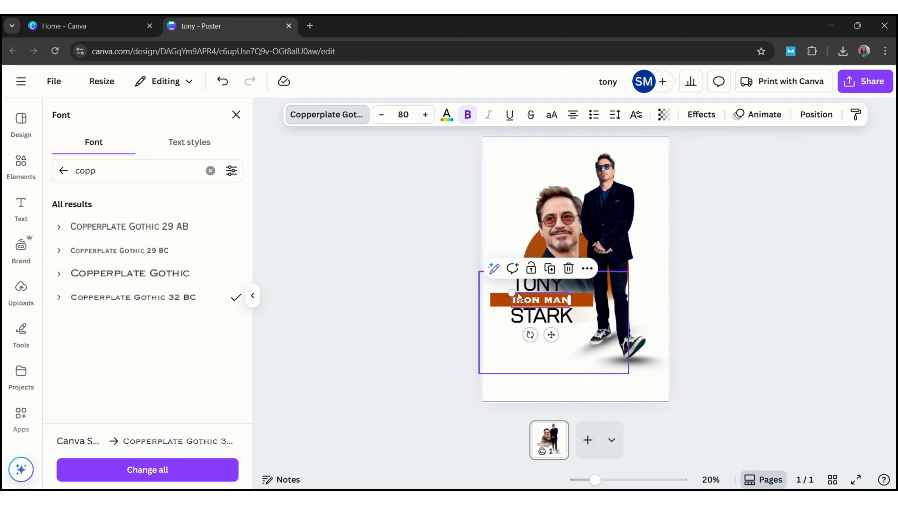
drag(513, 296, 554, 302)
click(422, 322)
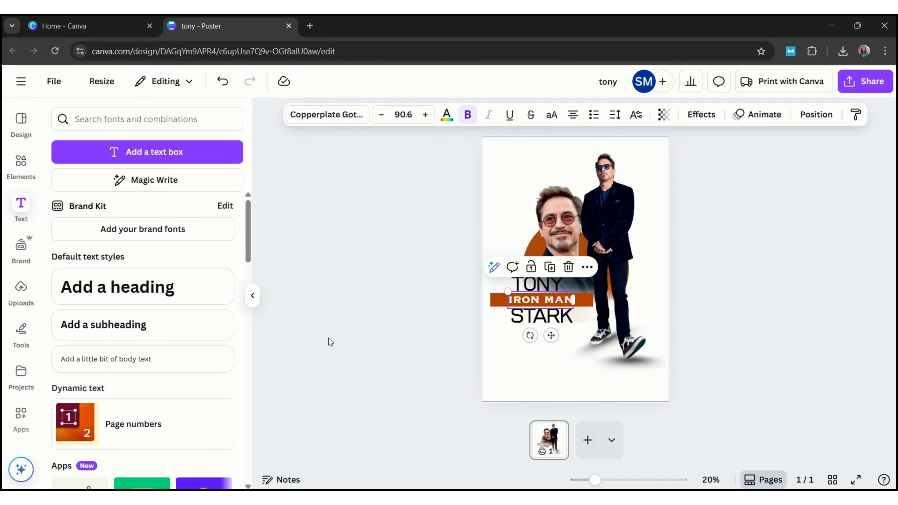
click(329, 338)
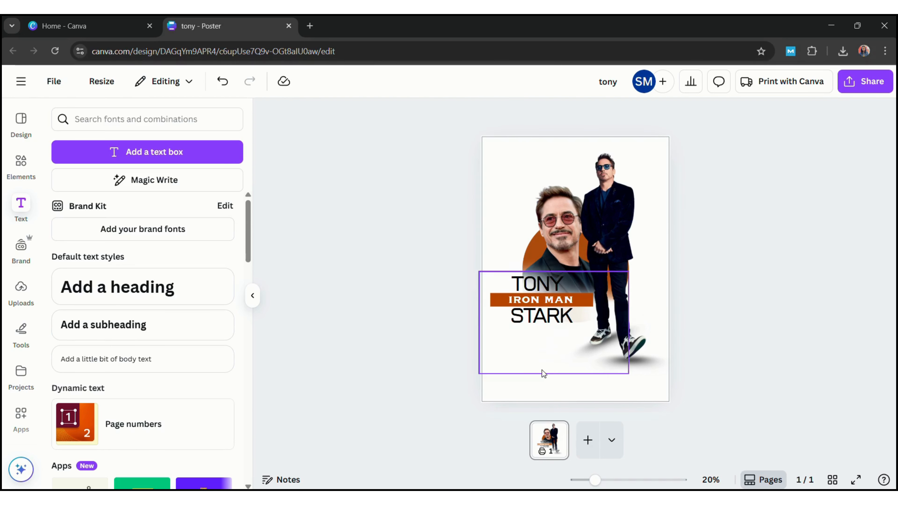
Step: Shrink the IRON MAN text by four font size increments and fine-tune its position on the bar
click(564, 303)
click(382, 116)
click(382, 115)
click(382, 115)
click(382, 115)
click(396, 235)
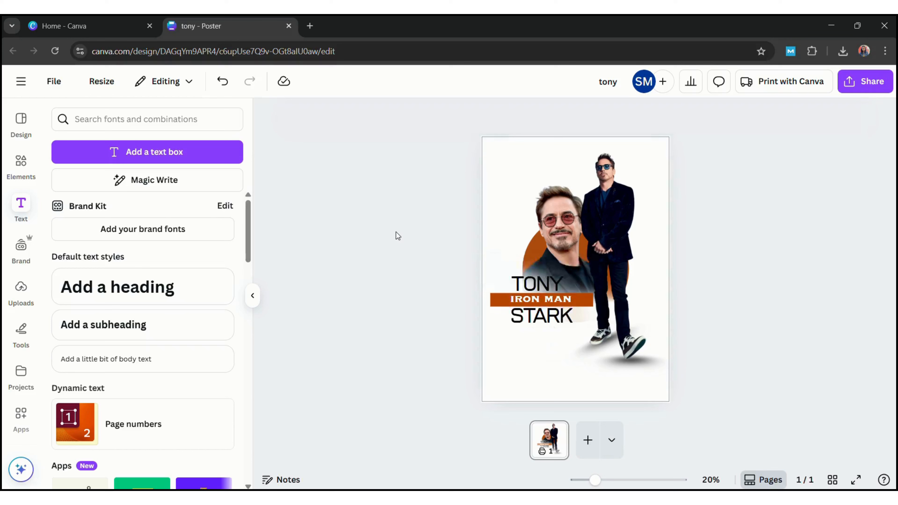
click(562, 300)
drag(561, 297, 562, 298)
click(809, 279)
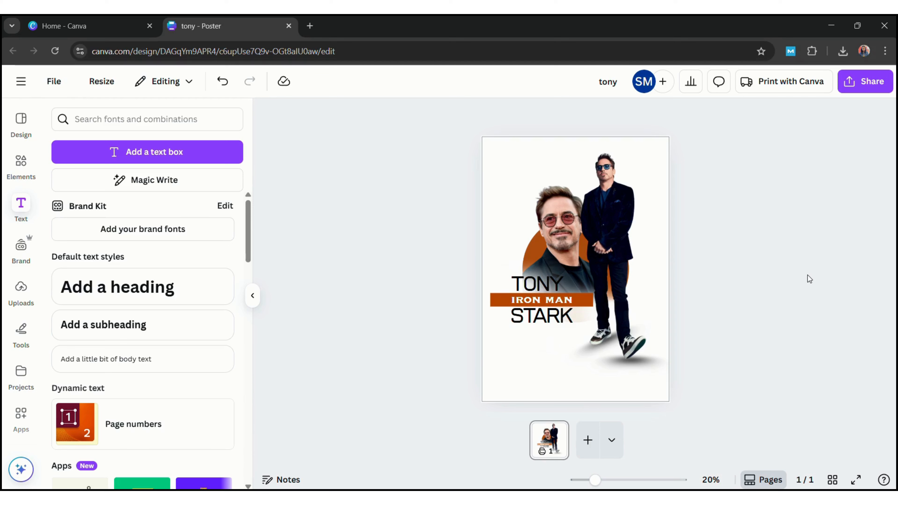
Step: Open the sharing options for the finished poster
click(863, 80)
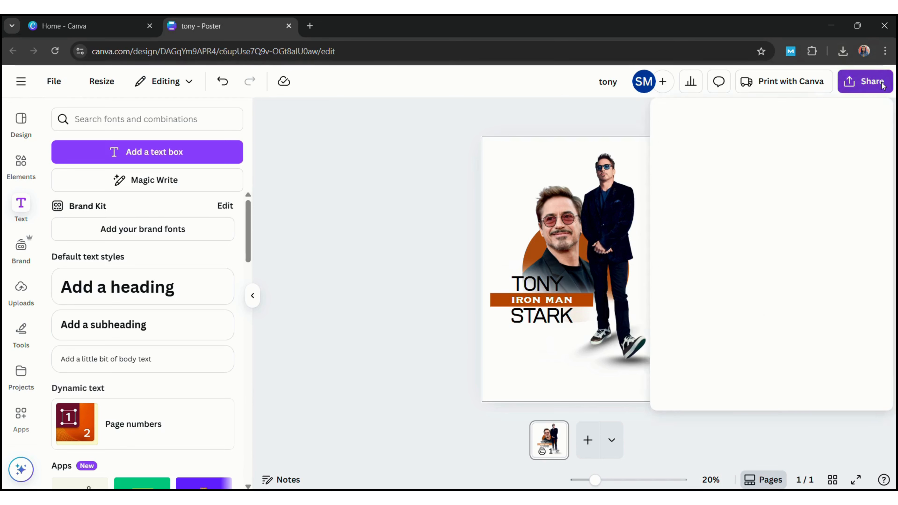